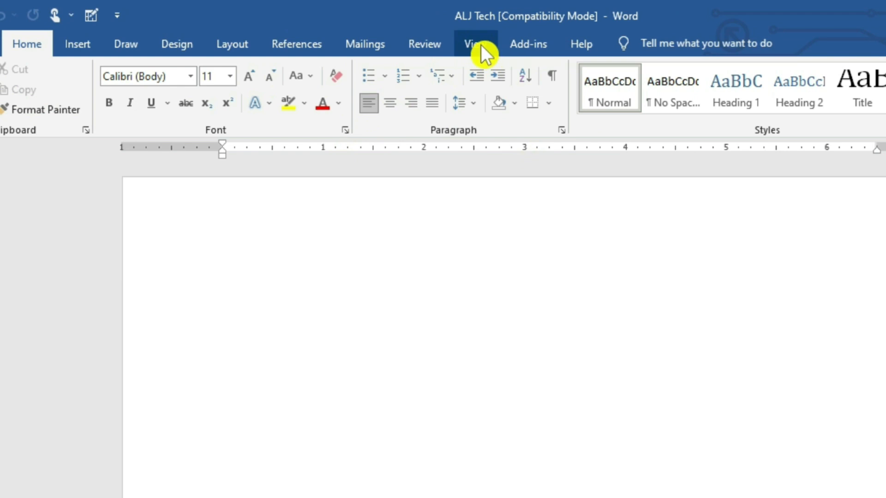
- Hide and show the ruler a few times from the View options
click(480, 44)
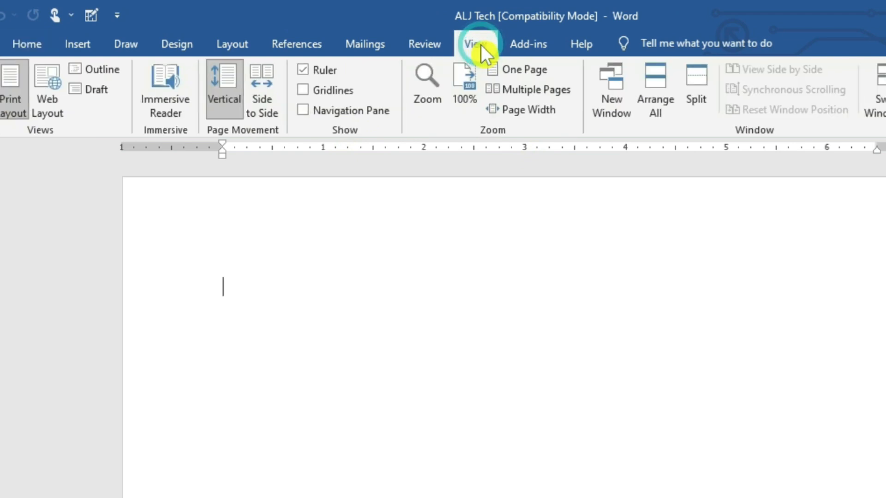
click(302, 69)
click(301, 69)
click(301, 68)
click(302, 68)
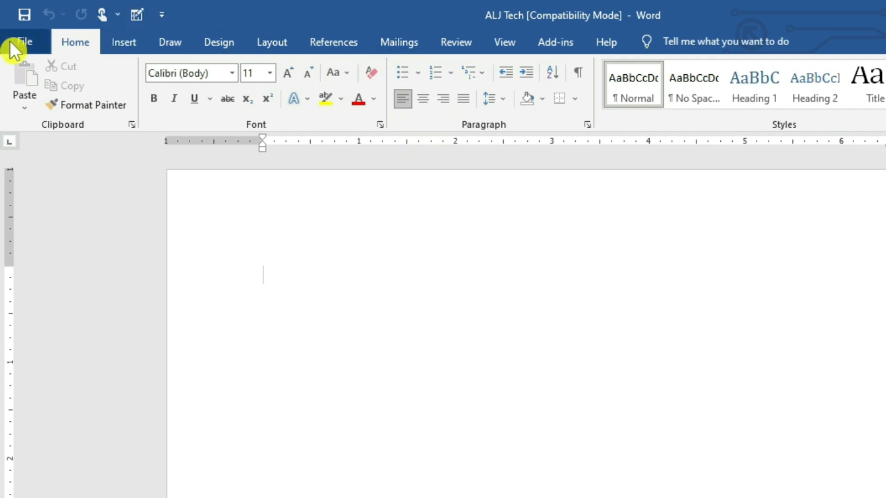
- Browse the Insert, Draw, Layout and References ribbon tabs, ending back on Home
click(111, 42)
click(85, 44)
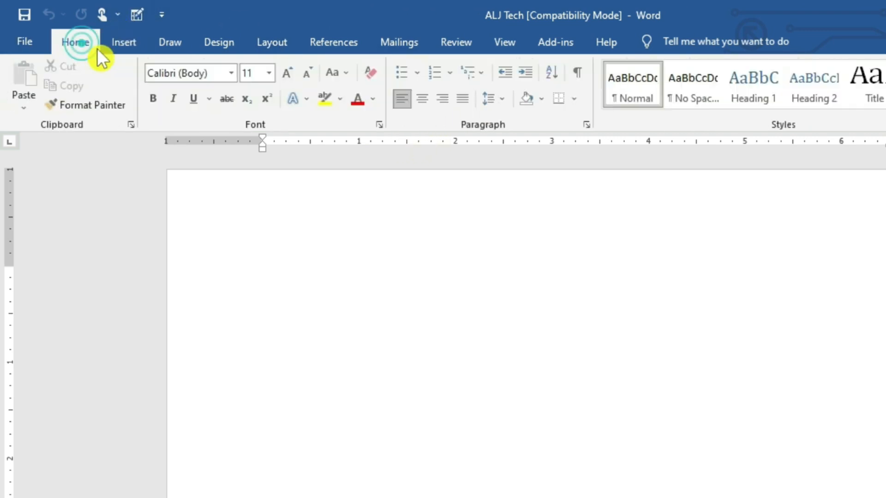
click(105, 46)
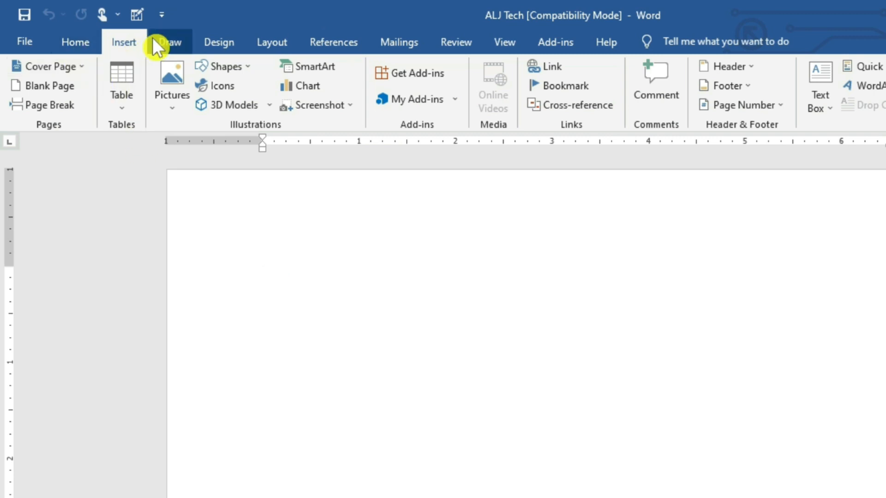
click(173, 40)
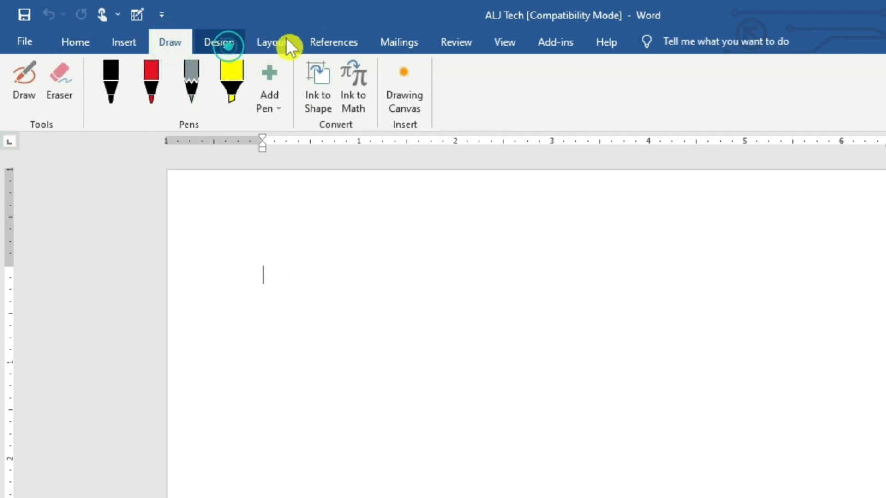
click(286, 38)
click(340, 40)
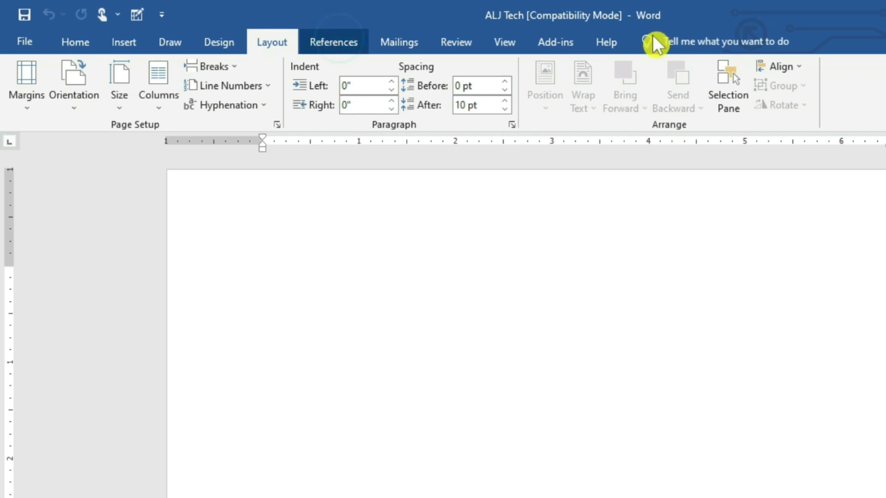
click(86, 38)
click(113, 39)
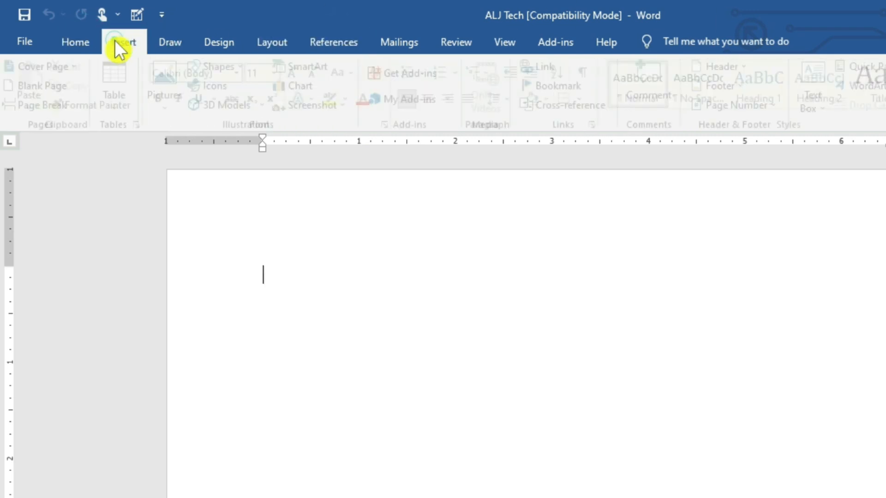
click(85, 39)
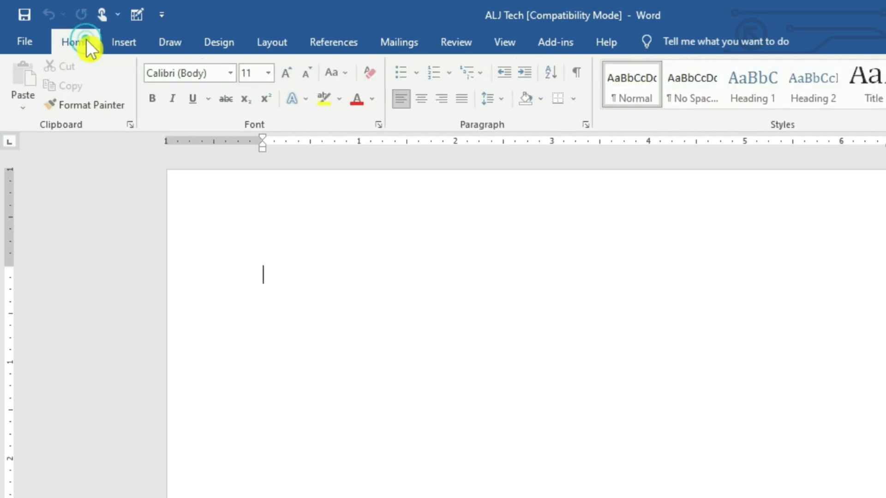
click(126, 43)
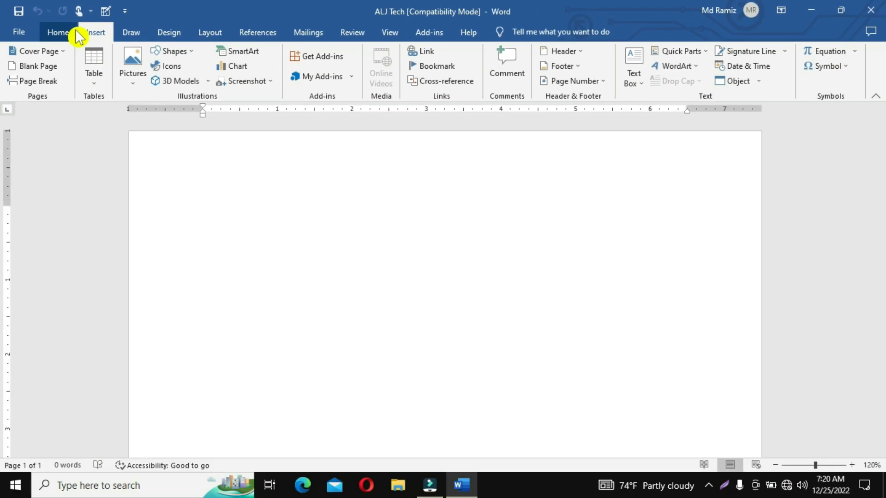
click(74, 33)
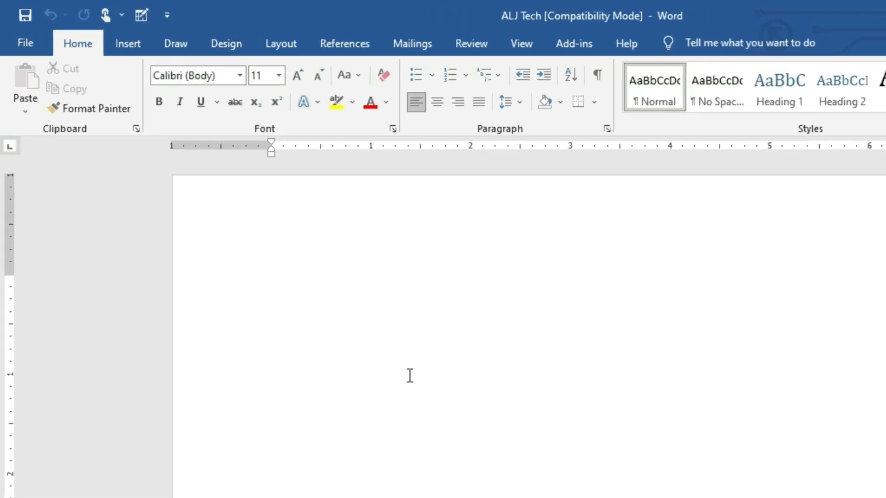
- Generate sample paragraphs with =rand() and select the words 'Video provides'
text(=rand)
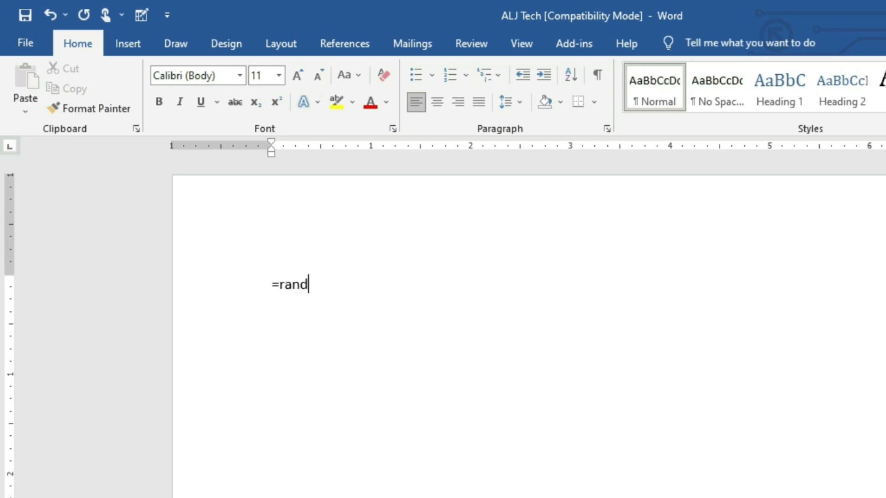
text(())
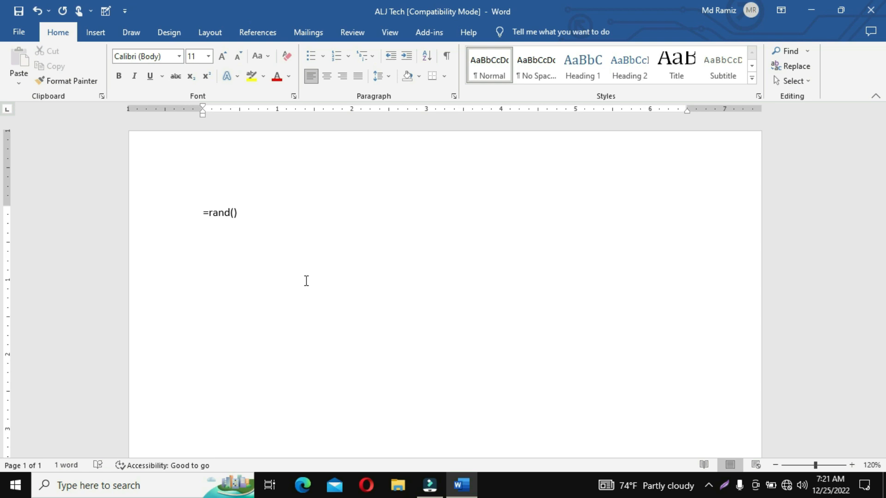
key(Return)
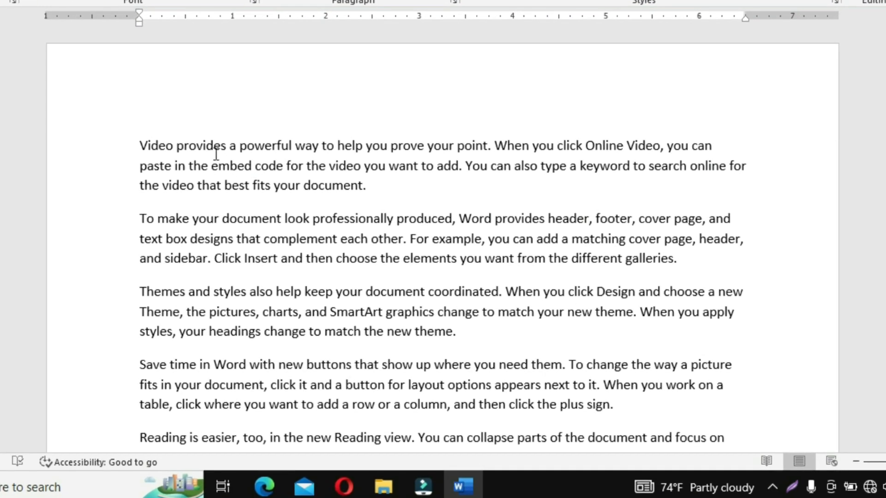
drag(229, 146, 151, 145)
key(ctrl+c)
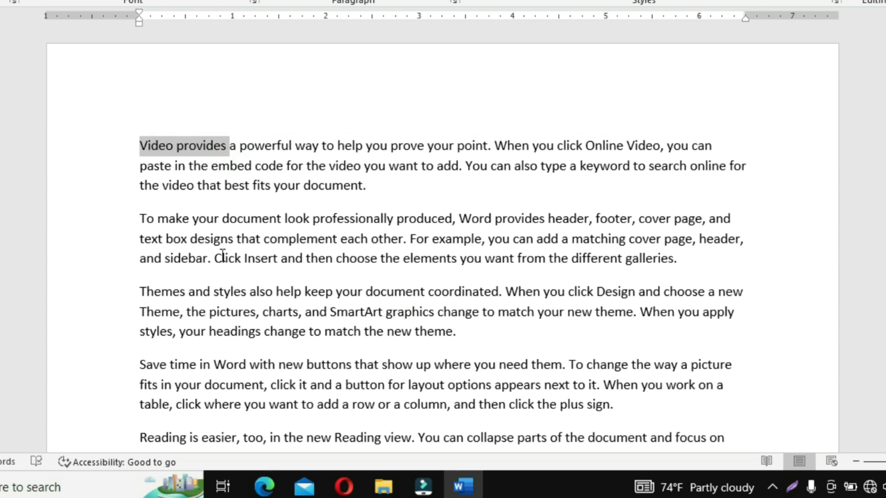
- Add an empty first paragraph and paste 'Video provides' into it
click(119, 166)
click(169, 218)
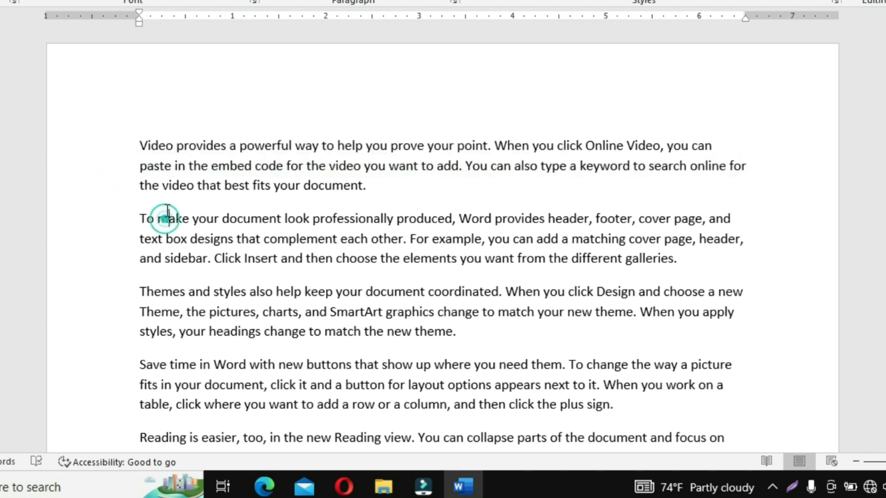
click(140, 141)
key(Return)
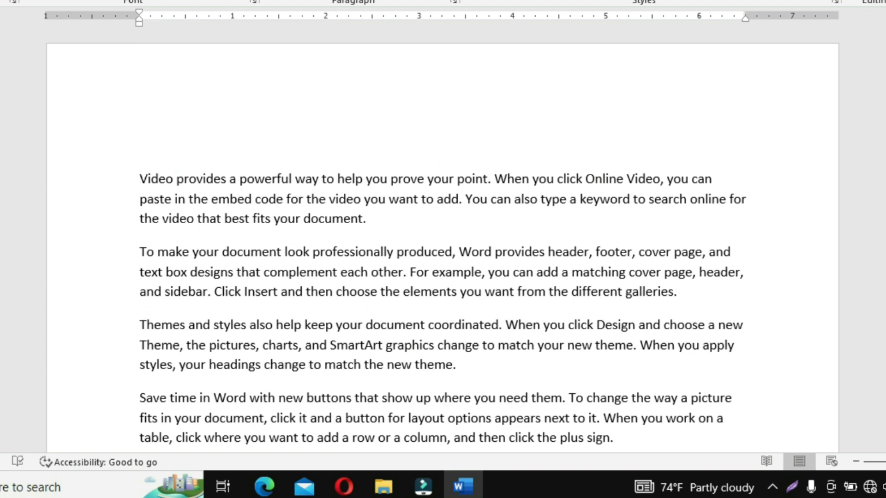
key(ctrl+v)
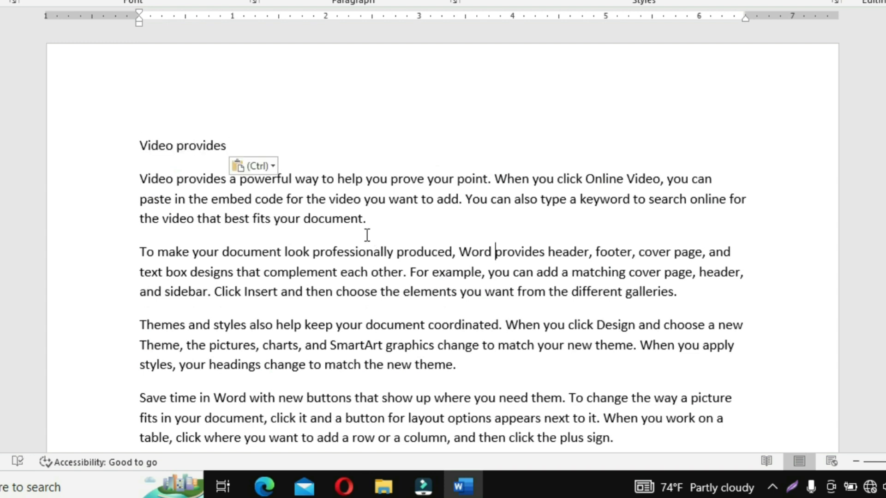
- Move the caret through the first paragraphs and back to the Video provides line
click(330, 203)
click(389, 212)
click(668, 179)
click(503, 200)
click(271, 278)
click(193, 146)
- Place the caret at the title's end and at several spots in the body text
click(547, 150)
click(717, 179)
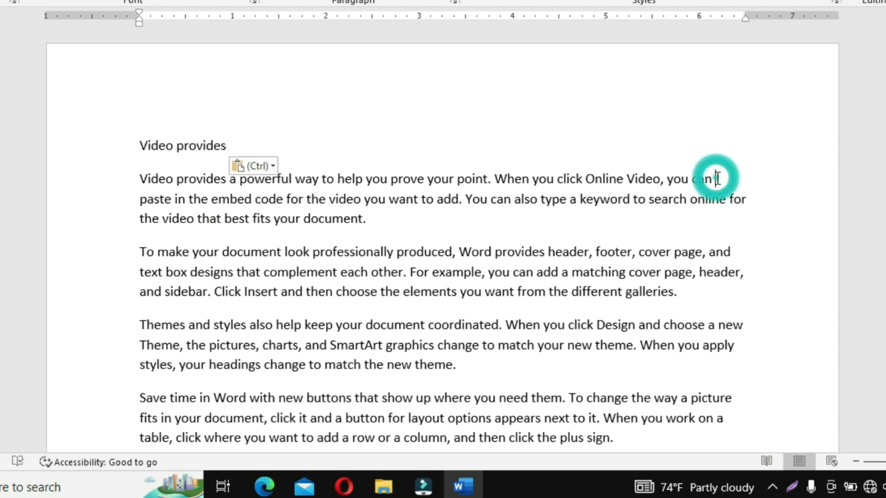
click(431, 297)
click(555, 187)
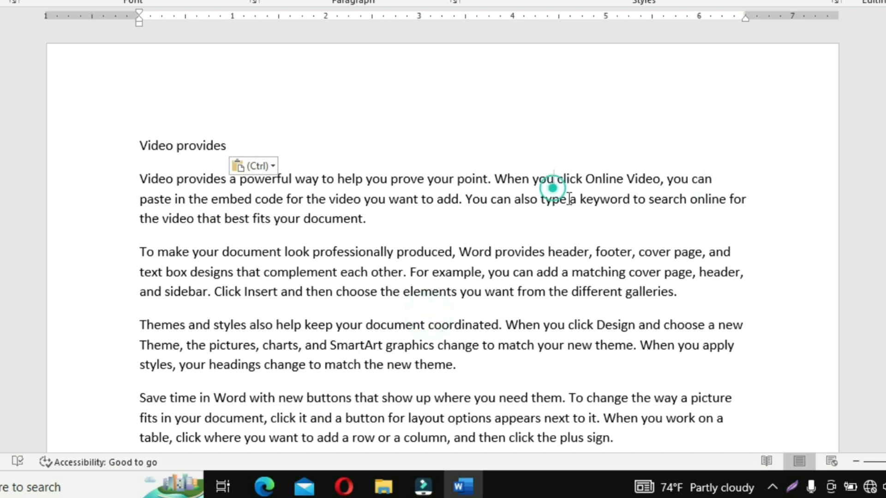
click(707, 164)
click(663, 362)
click(714, 182)
click(658, 322)
click(718, 181)
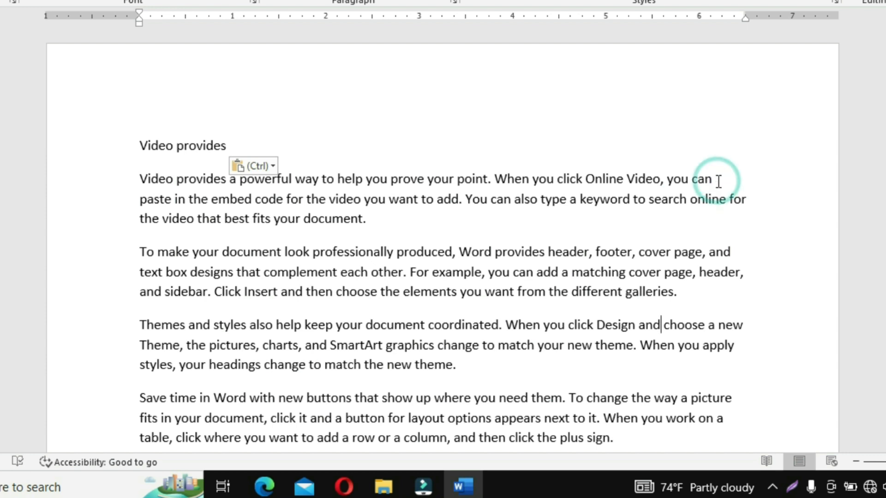
- Select and clear stretches of body text, then centre the Video provides heading
drag(718, 181, 145, 177)
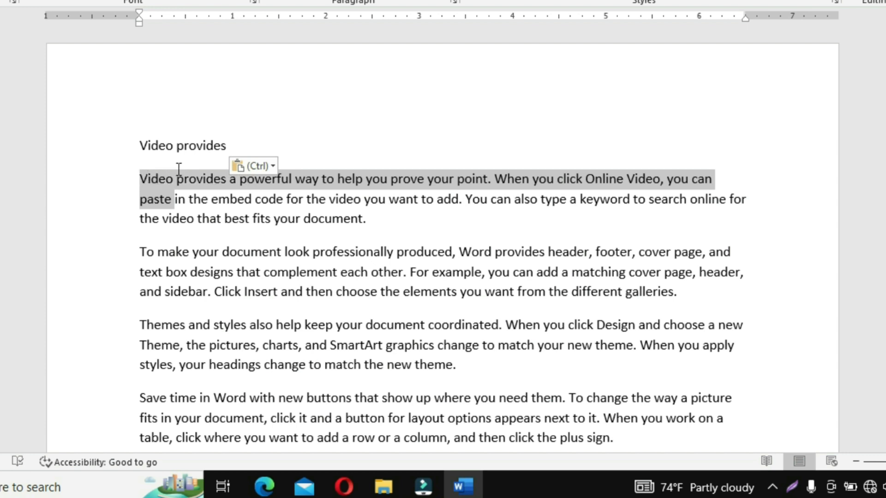
mouse_move(721, 170)
mouse_down()
mouse_move(737, 273)
mouse_move(734, 358)
mouse_move(710, 157)
mouse_up()
drag(219, 161, 136, 184)
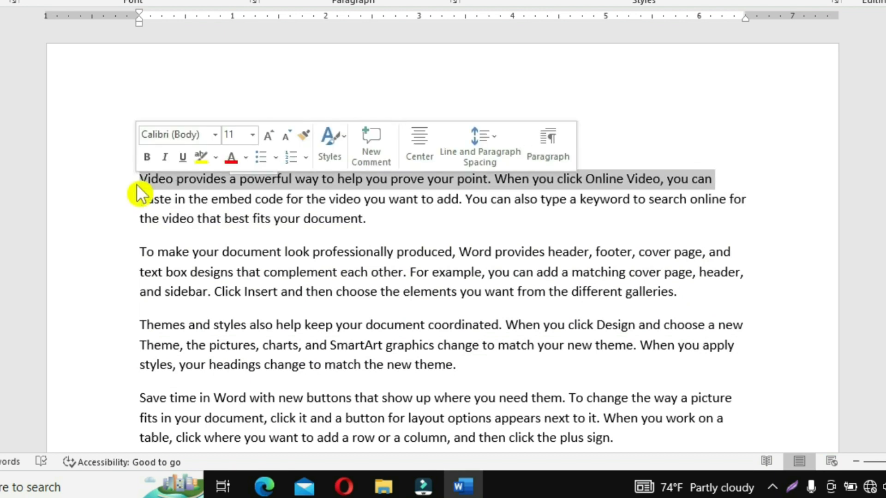
click(545, 206)
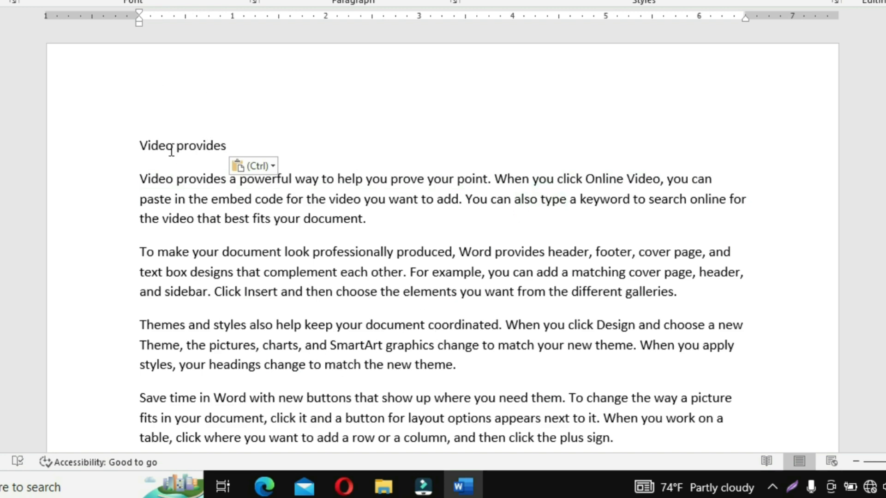
click(161, 137)
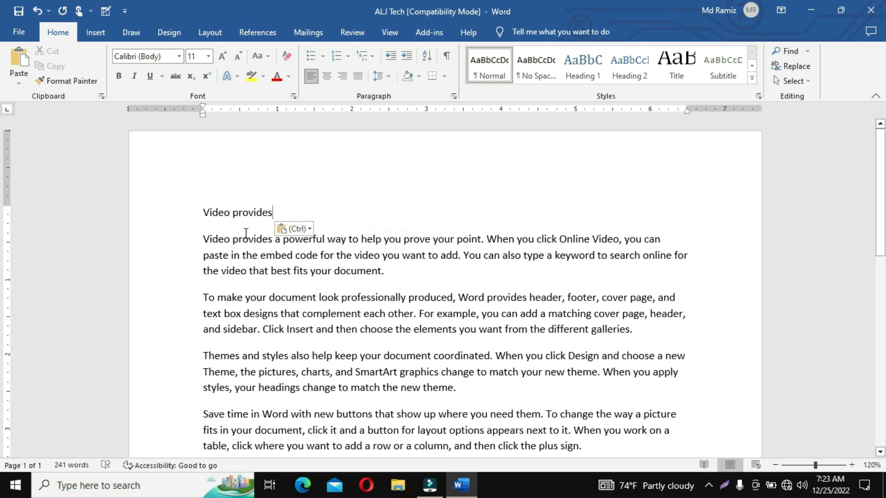
click(327, 76)
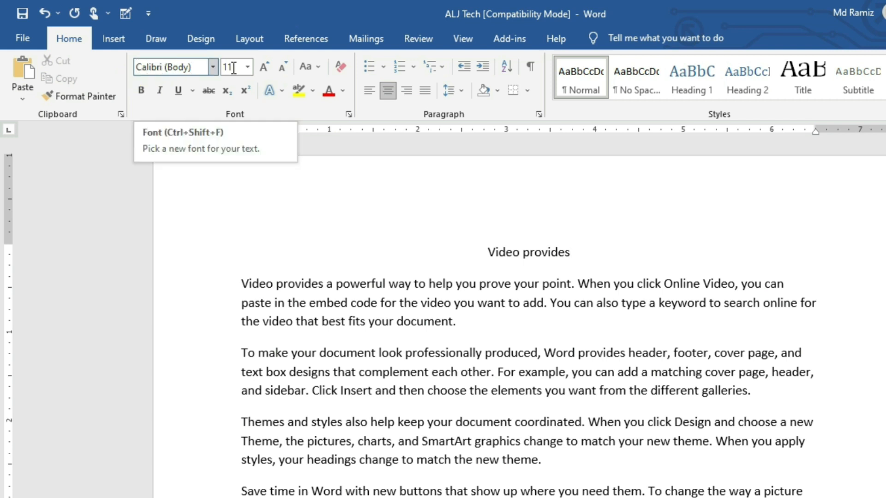
- Move the caret between the heading and the body paragraphs
click(547, 252)
click(526, 286)
click(531, 372)
click(514, 251)
click(563, 252)
click(492, 305)
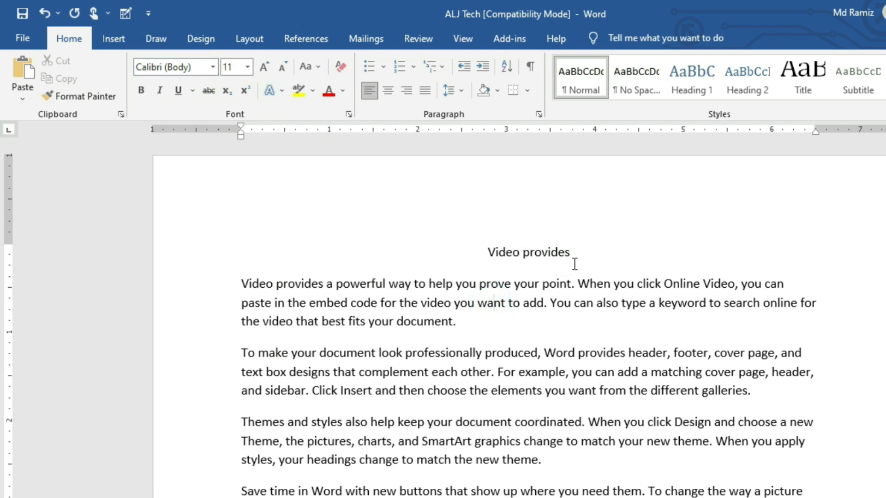
- Select the Video provides heading and set it in Arial
drag(576, 252, 500, 247)
key(ctrl+c)
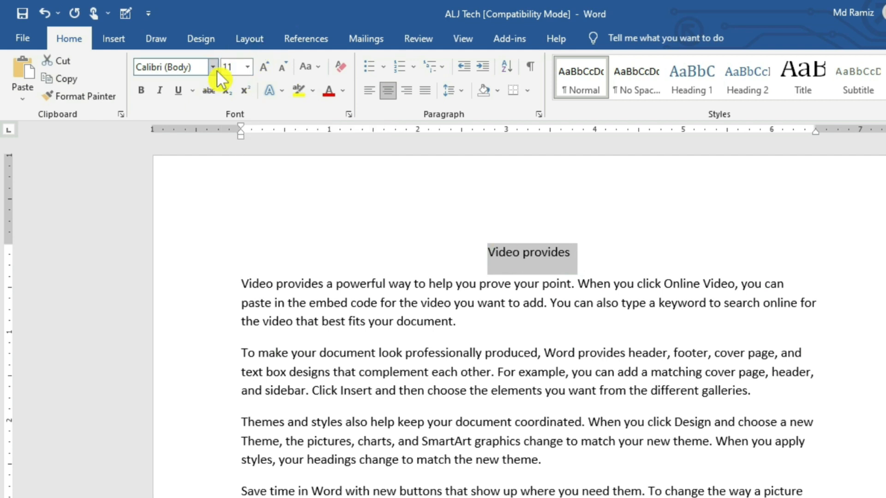
click(197, 67)
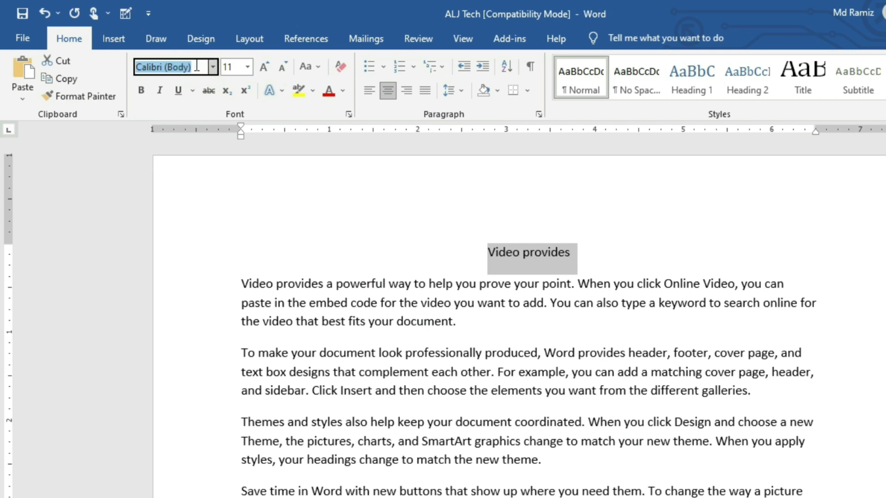
text(Arial)
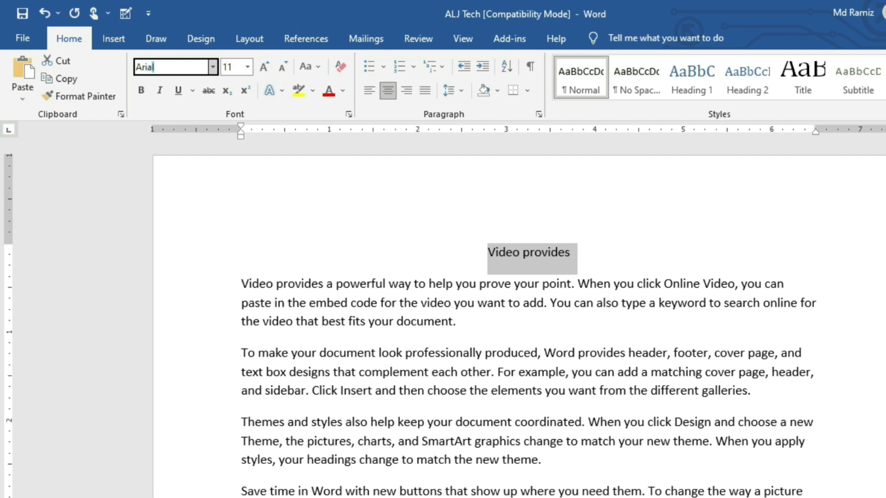
key(Return)
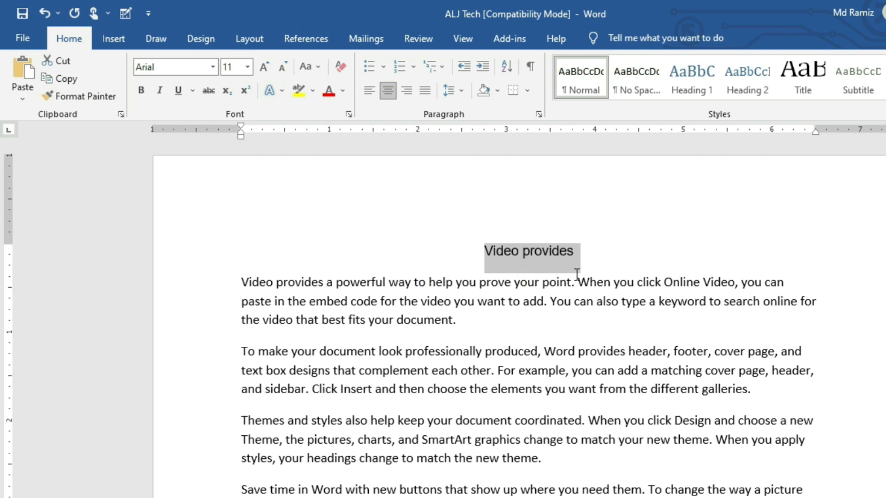
click(248, 64)
- Set the title to 48 pt and paste a second 'Video provides' line beneath it
click(228, 288)
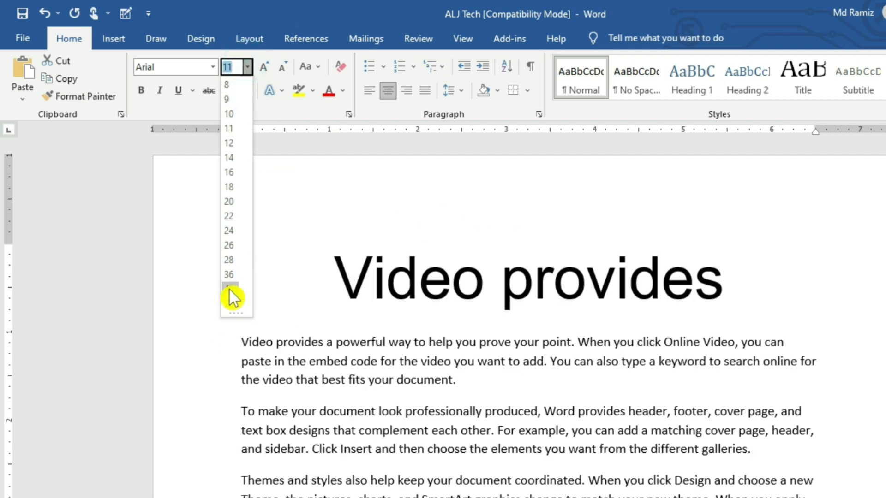
click(612, 327)
click(727, 290)
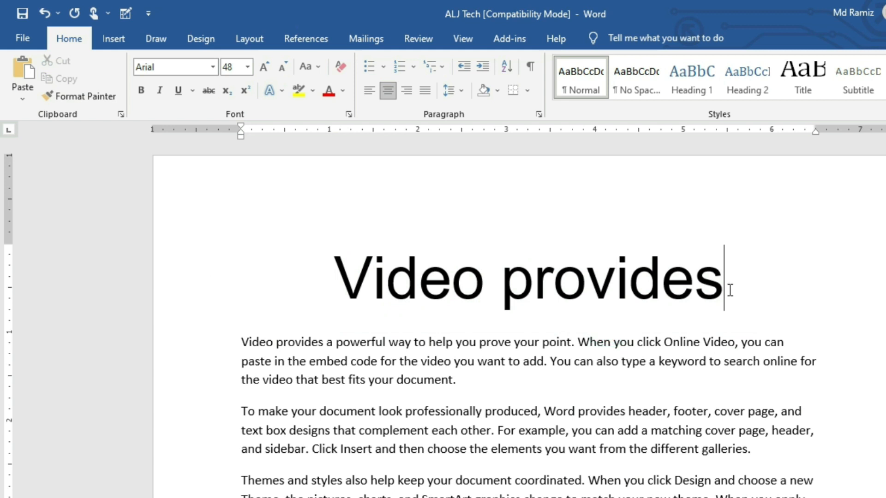
key(Return)
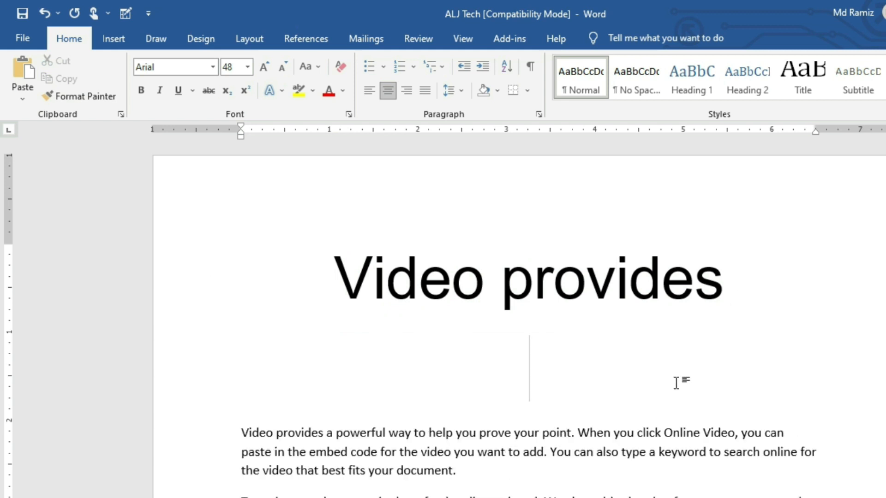
key(ctrl+v)
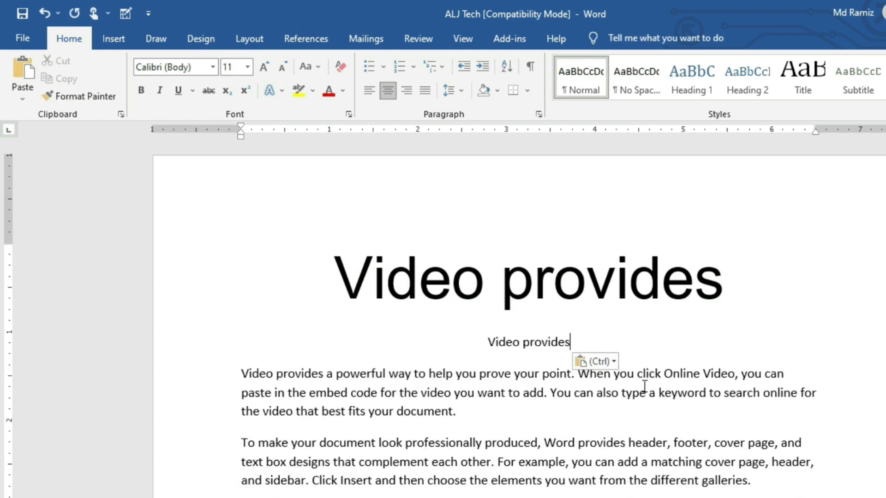
- Grow the second 'Video provides' line to 16 pt and select it
click(530, 345)
drag(572, 342, 599, 342)
click(466, 348)
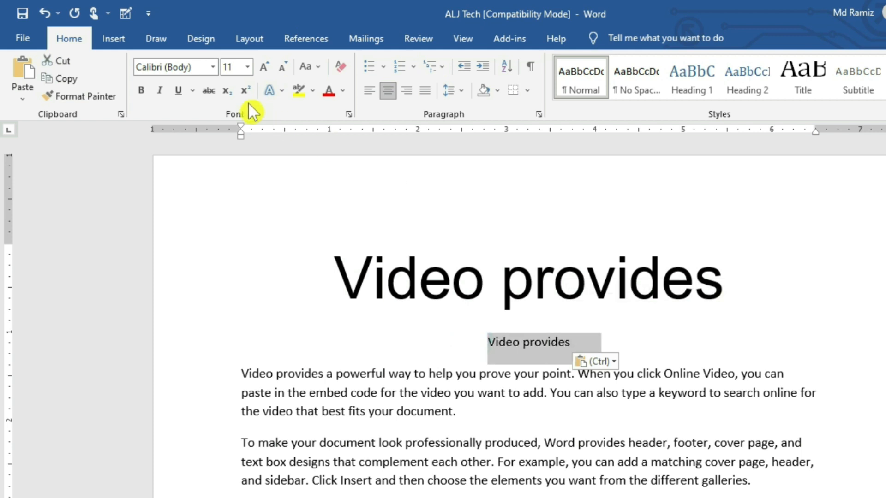
click(261, 68)
click(261, 67)
click(261, 67)
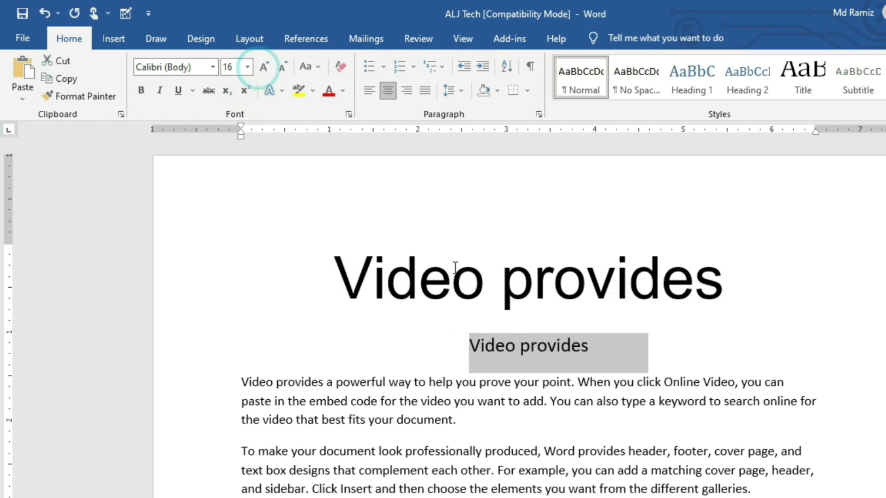
click(551, 347)
drag(595, 346, 467, 341)
- Apply the Ethnocentric RG font to the selected second line
click(212, 68)
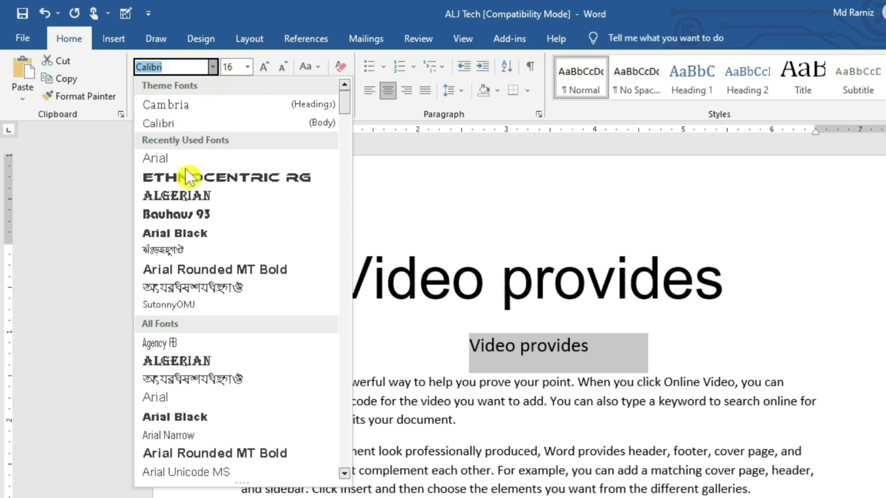
scroll(184, 305, down, 20)
scroll(204, 287, down, 20)
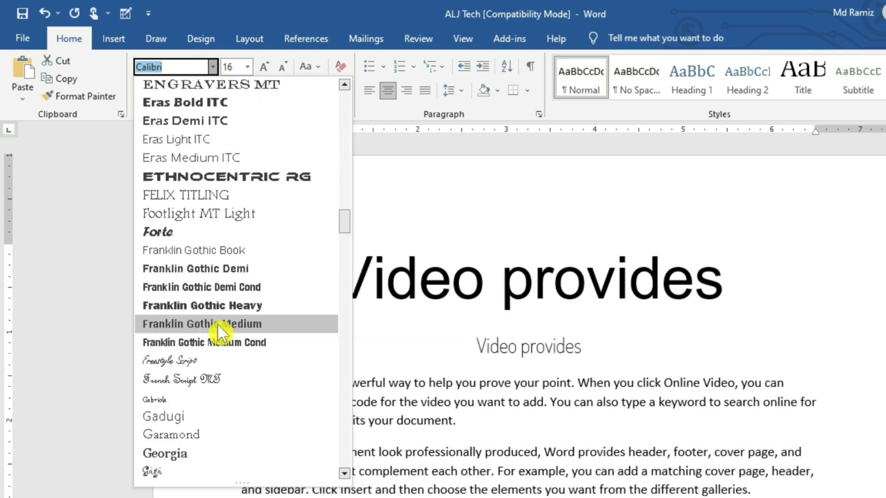
scroll(215, 323, down, 7)
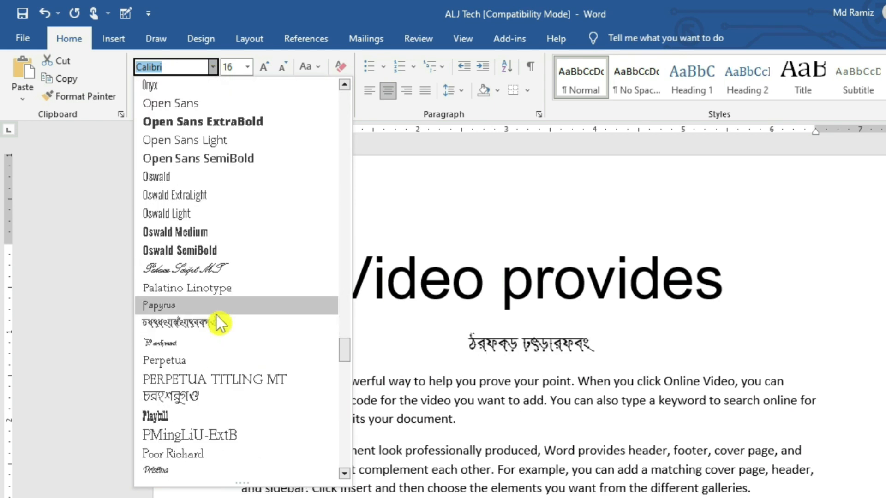
scroll(213, 287, up, 20)
scroll(208, 291, up, 20)
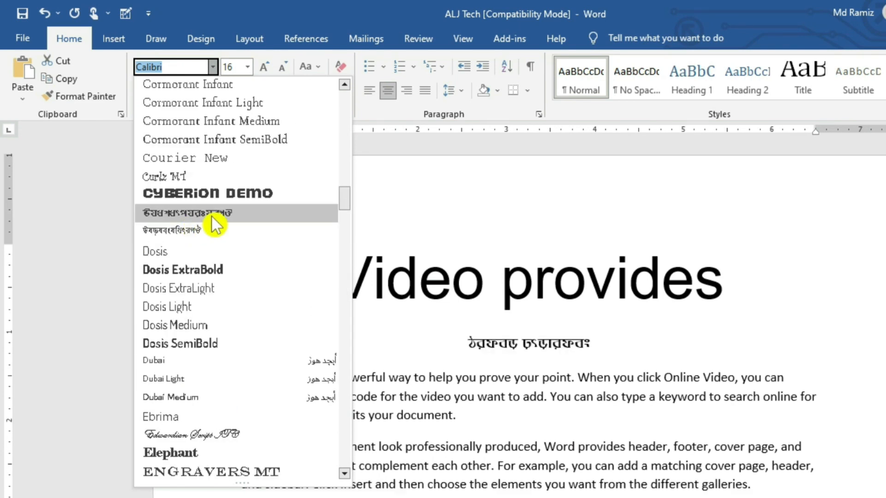
scroll(211, 219, up, 20)
scroll(216, 224, up, 10)
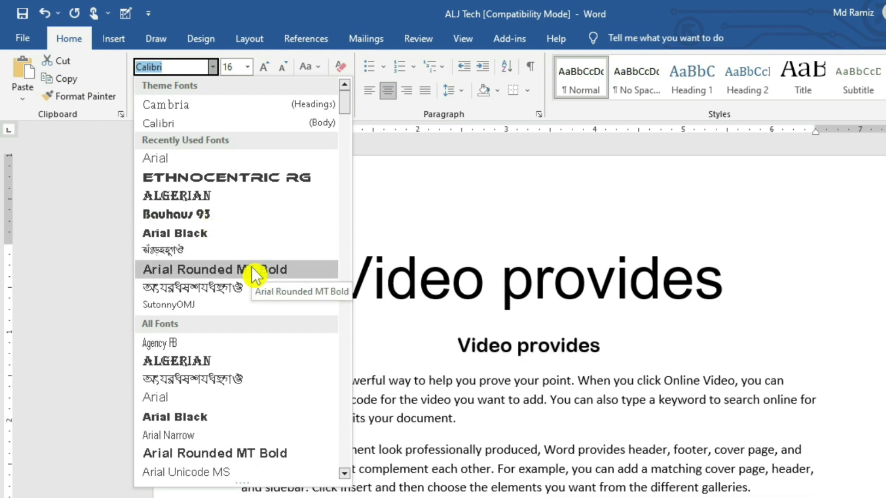
scroll(225, 216, down, 2)
scroll(228, 220, up, 2)
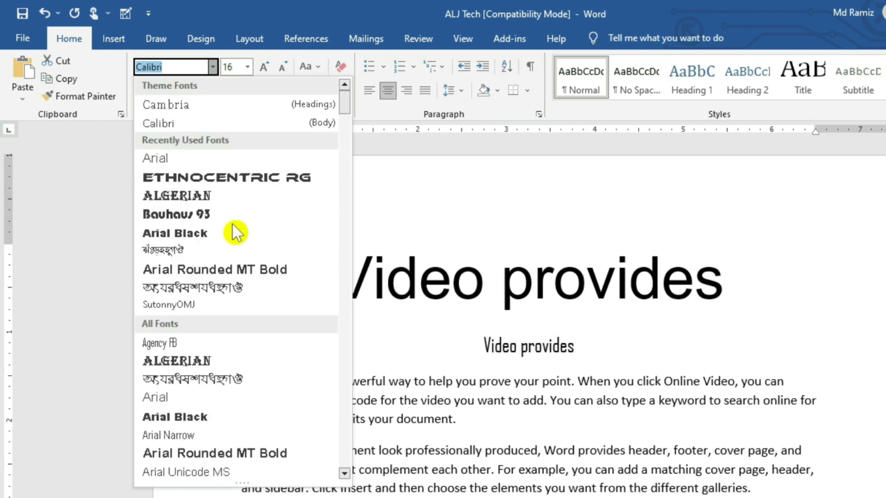
click(223, 179)
- Deselect the line and move the caret through the title and body text
click(724, 454)
click(600, 431)
click(582, 283)
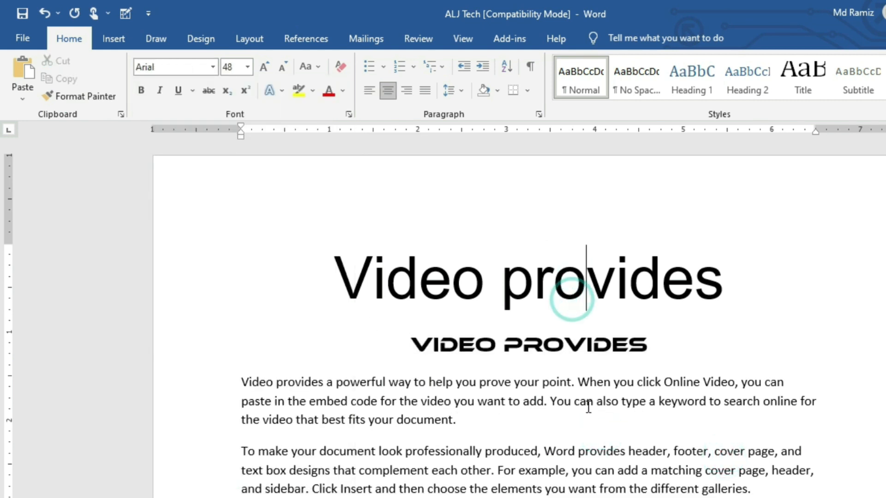
click(519, 405)
click(480, 404)
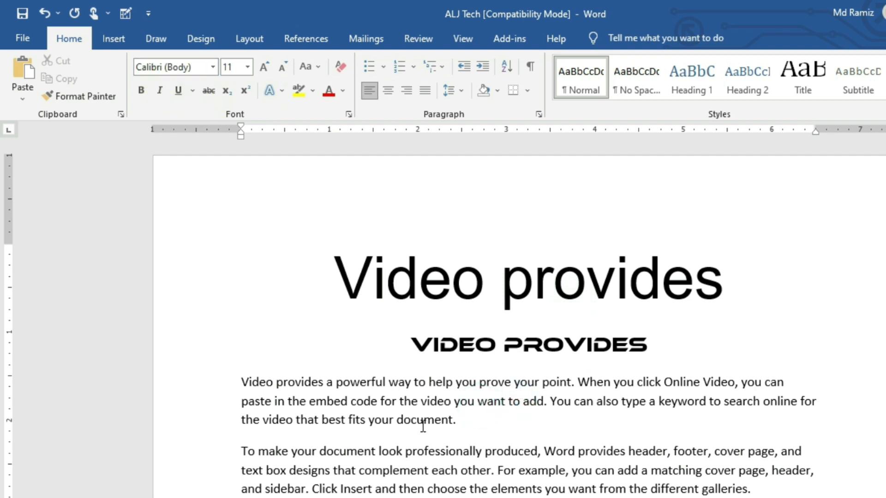
drag(389, 383, 563, 404)
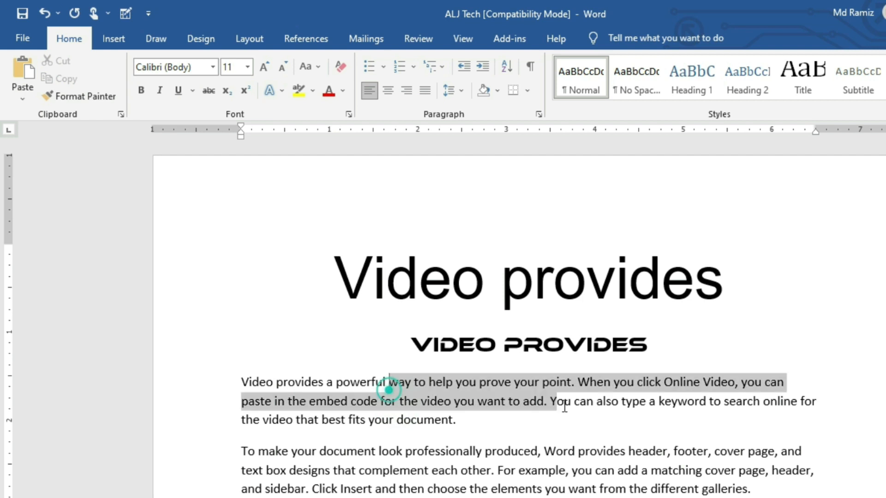
click(453, 412)
click(440, 397)
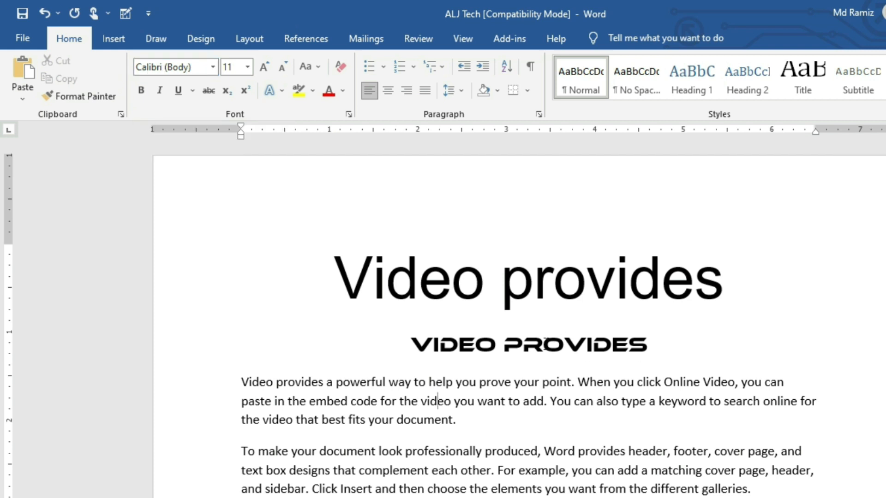
click(544, 346)
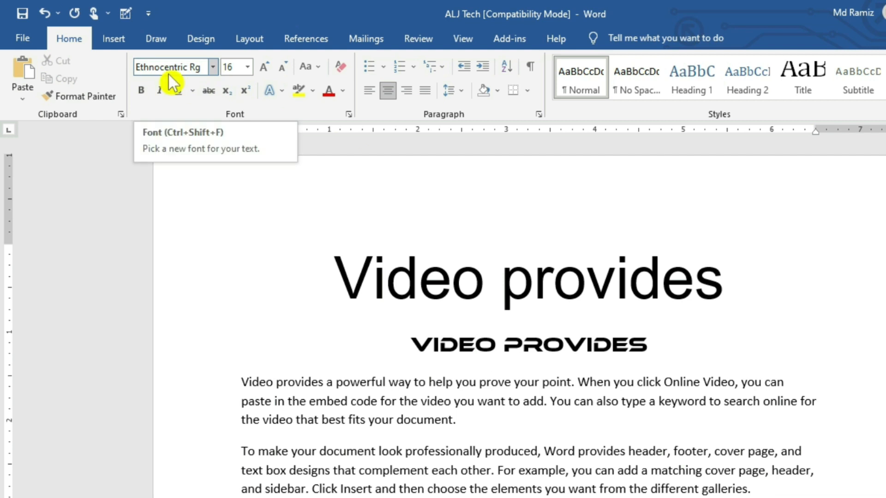
click(562, 300)
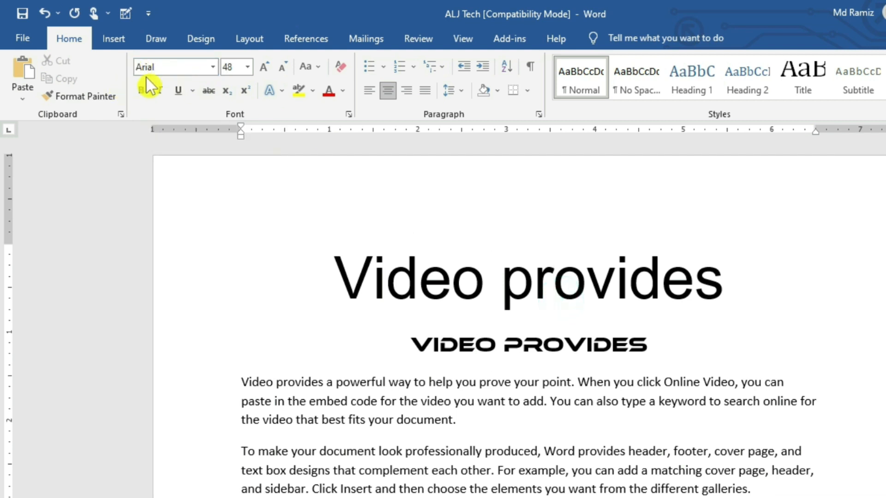
click(419, 287)
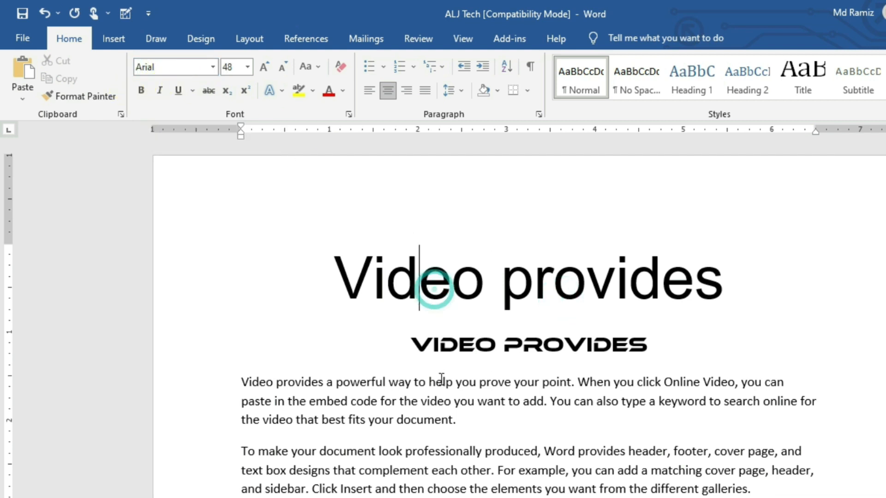
click(443, 382)
click(523, 347)
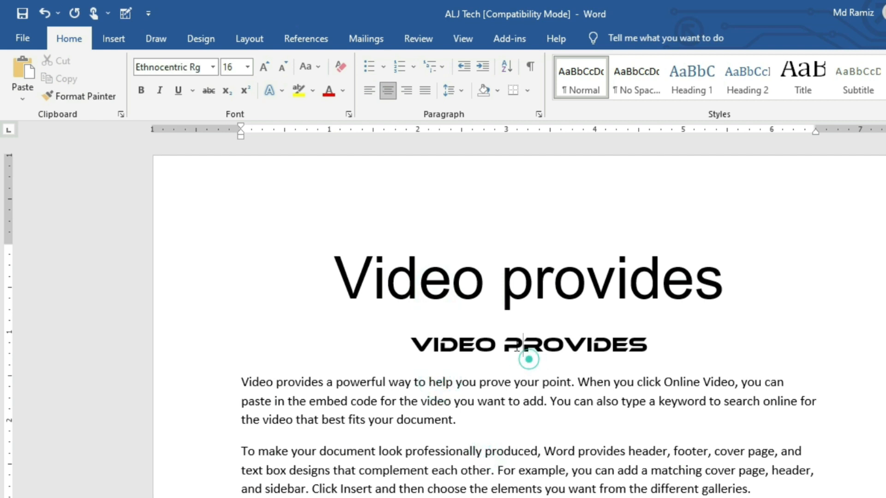
scroll(572, 434, down, 2)
scroll(566, 381, up, 2)
click(574, 385)
click(535, 301)
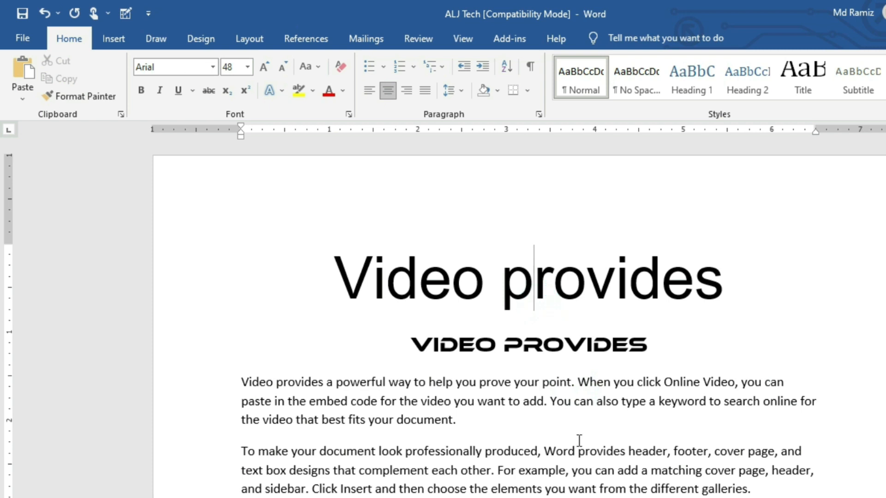
click(524, 400)
click(211, 68)
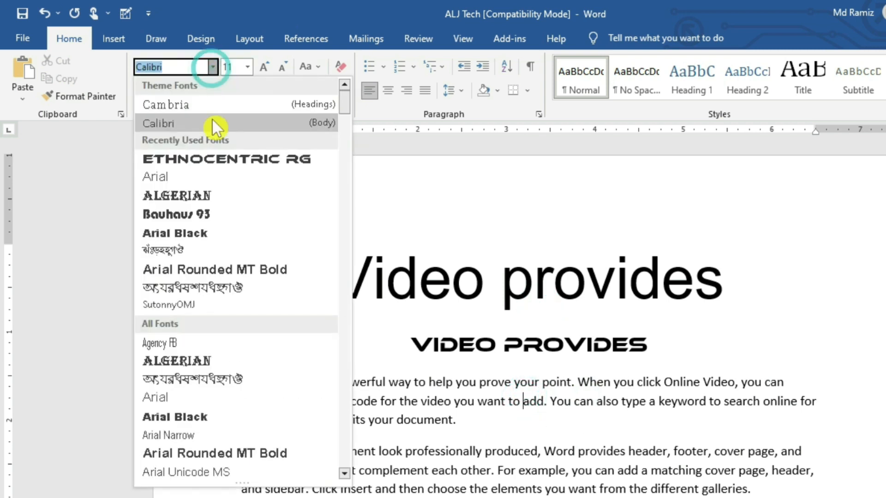
scroll(204, 245, down, 20)
scroll(203, 244, down, 20)
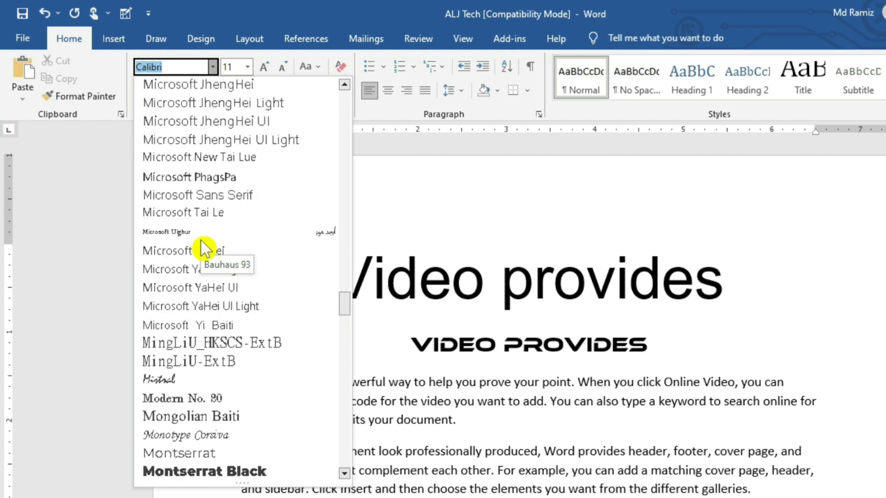
scroll(203, 249, down, 20)
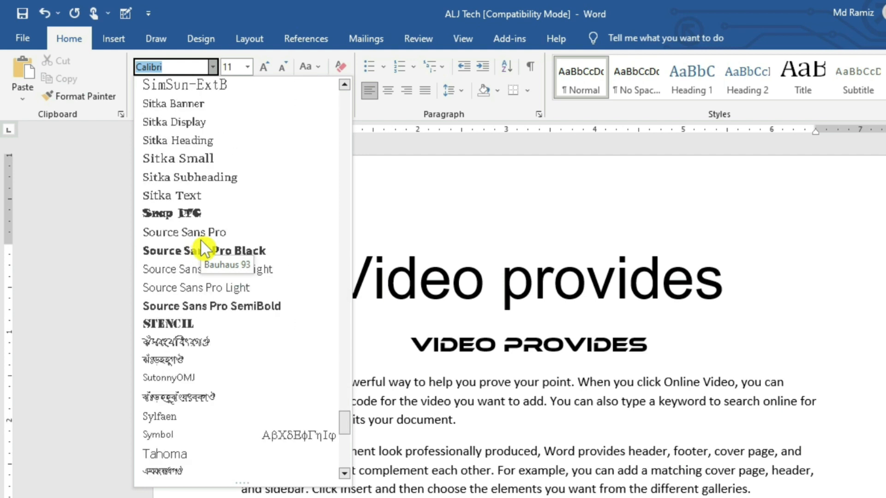
click(468, 262)
click(662, 281)
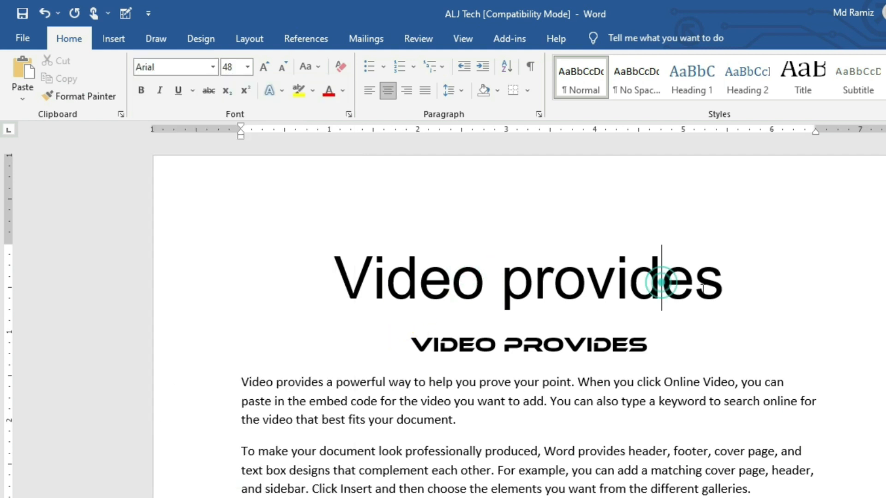
triple_click(751, 286)
click(280, 488)
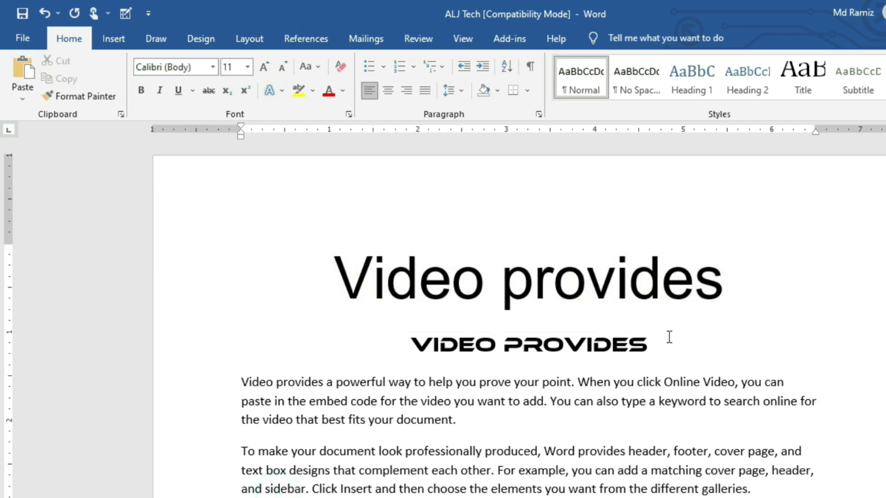
drag(716, 287, 356, 251)
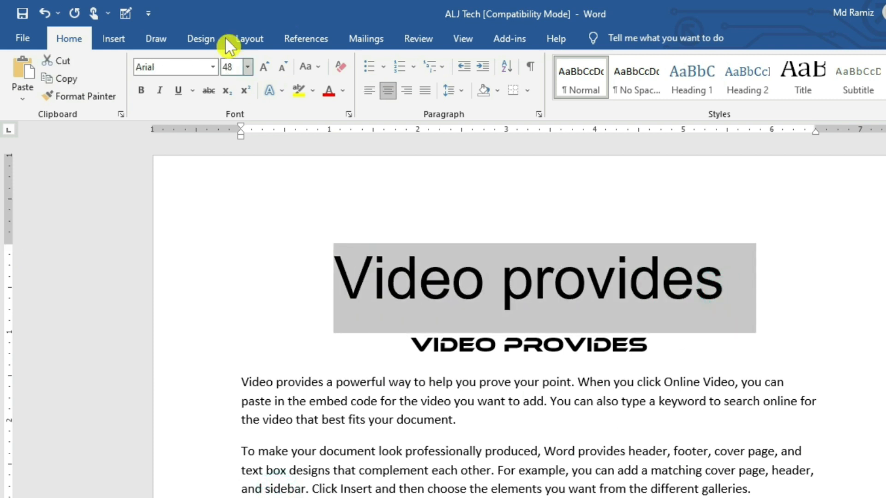
click(213, 67)
scroll(70, 339, down, 15)
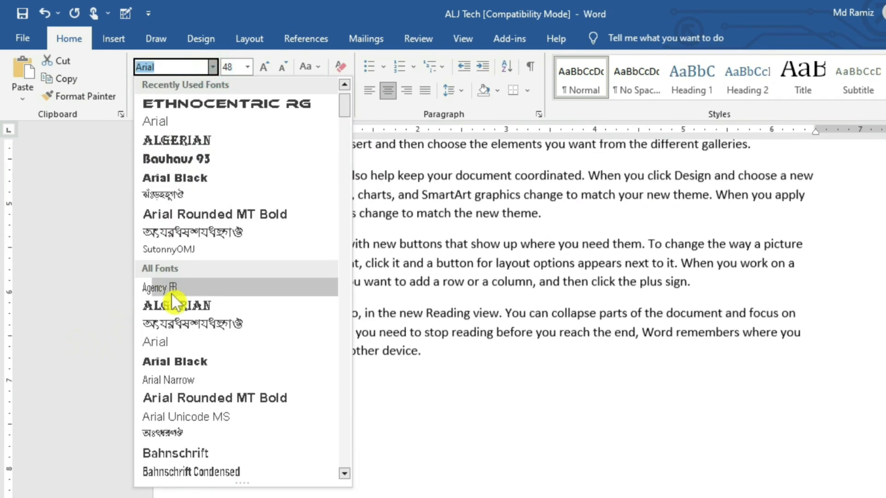
click(618, 208)
scroll(494, 268, up, 15)
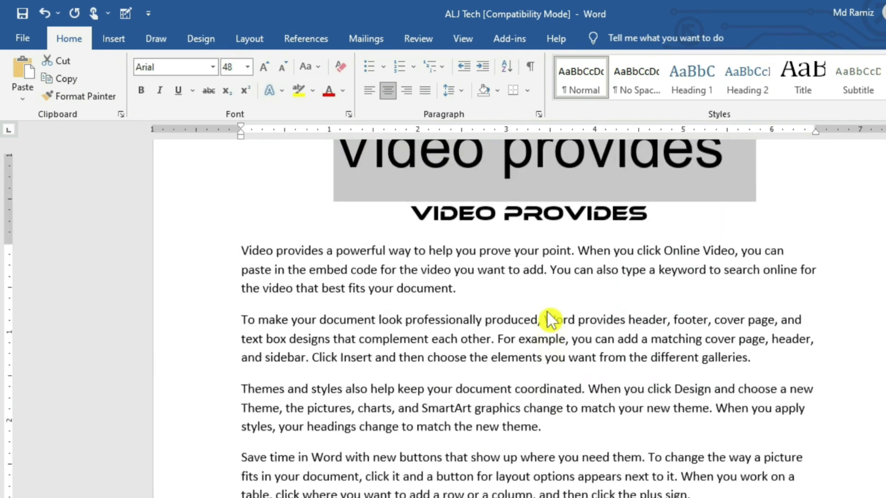
click(496, 277)
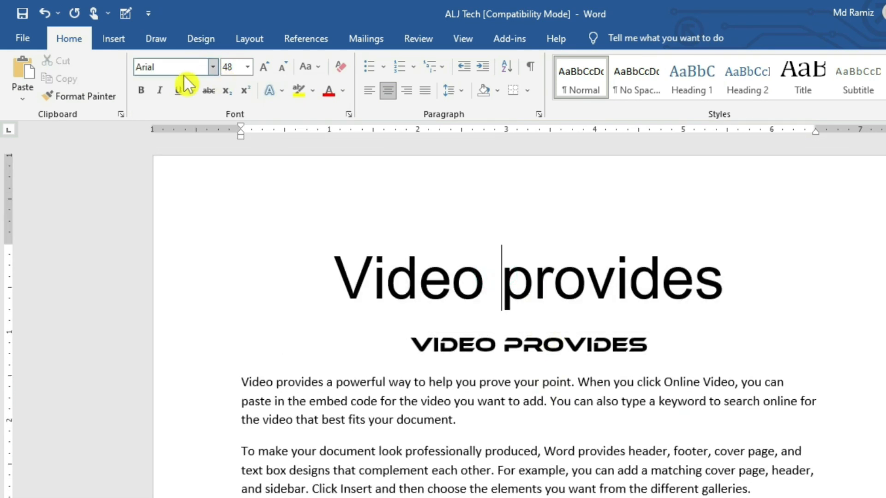
click(213, 67)
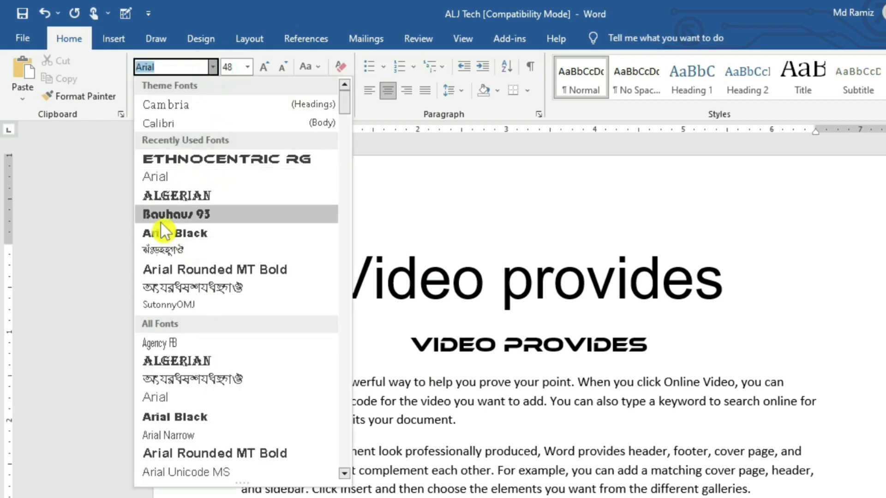
click(452, 339)
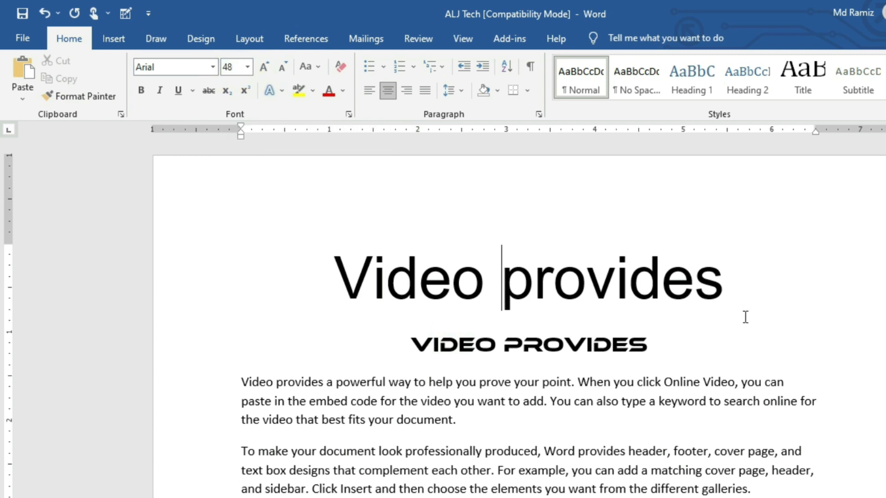
click(526, 382)
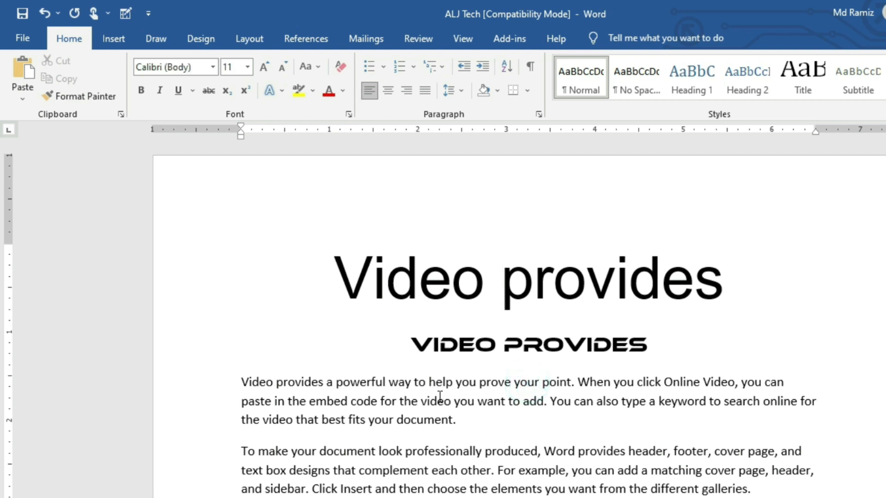
click(487, 402)
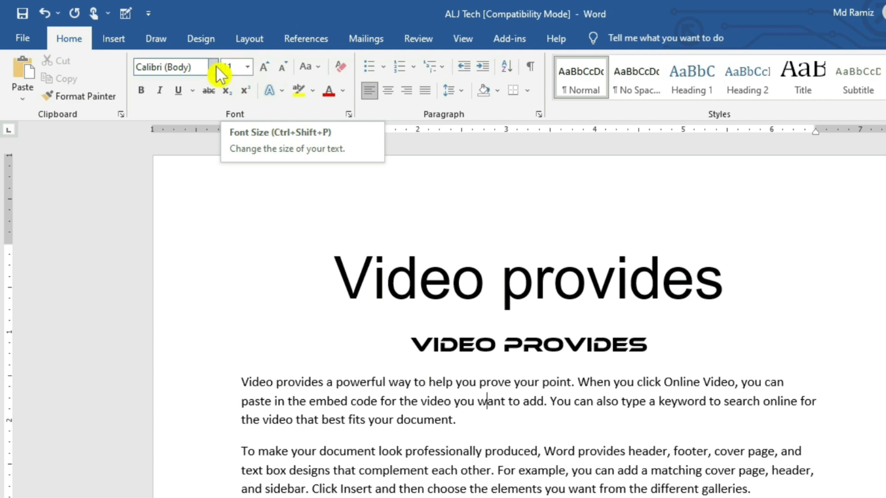
click(552, 400)
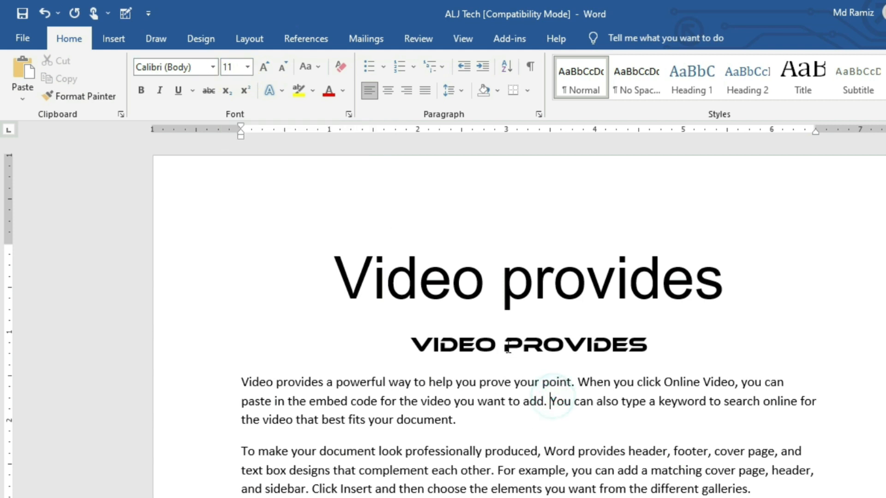
click(521, 345)
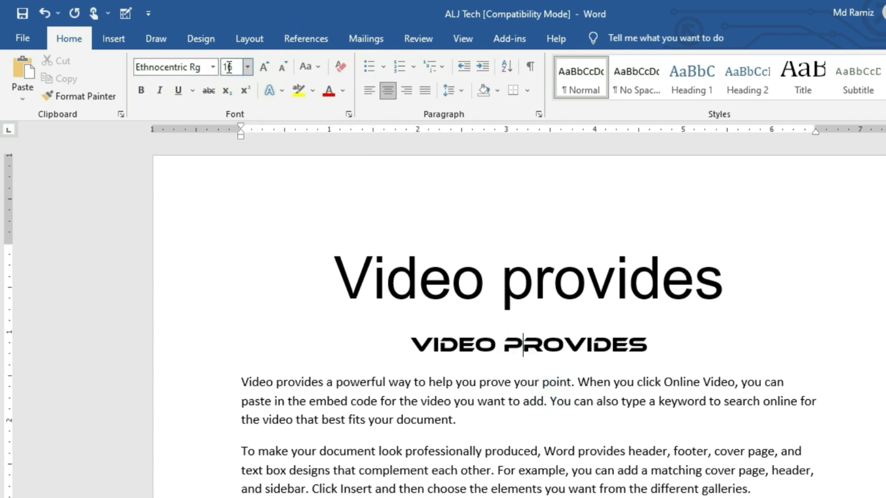
click(545, 289)
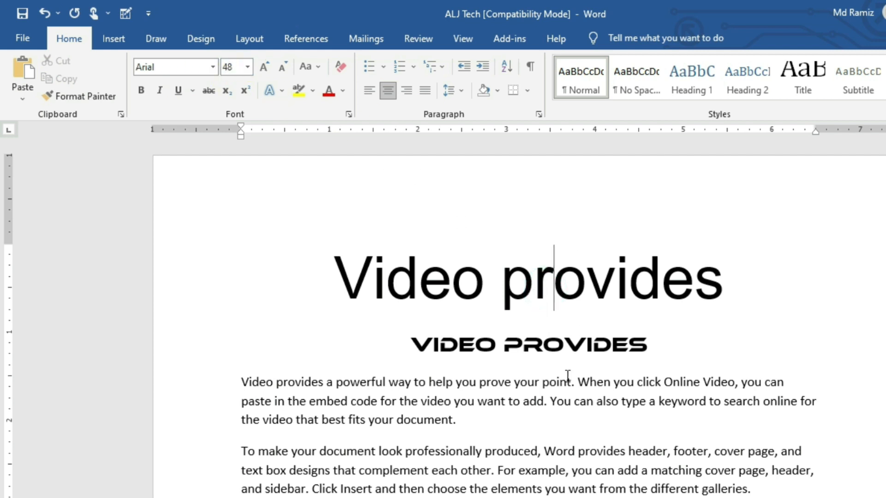
click(538, 430)
click(508, 458)
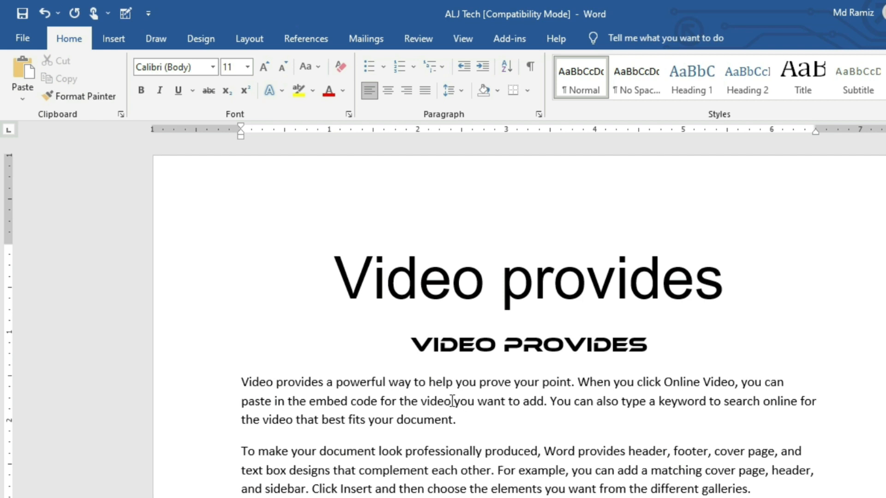
click(474, 387)
click(578, 395)
click(647, 396)
click(650, 383)
click(574, 340)
click(552, 272)
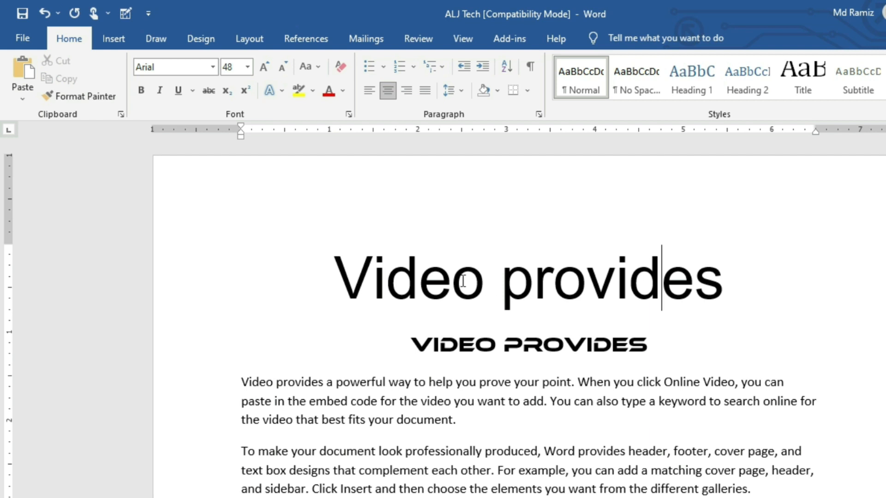
drag(320, 277, 756, 277)
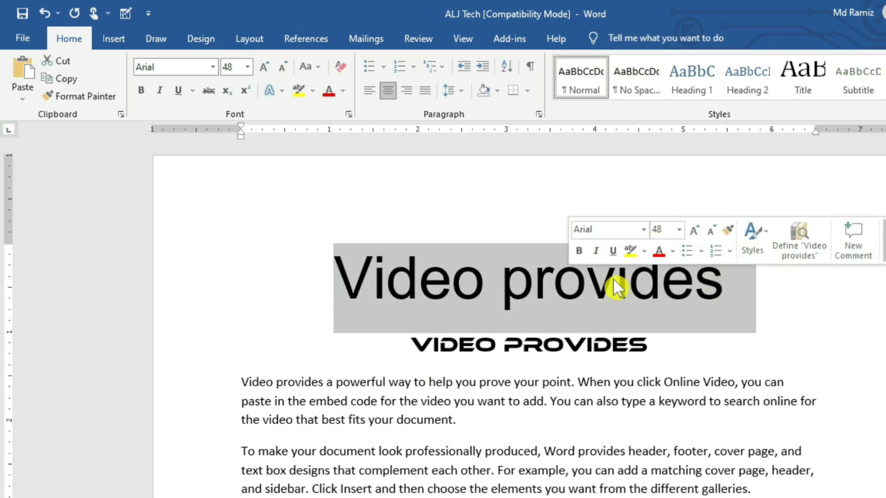
click(716, 301)
drag(725, 289, 438, 252)
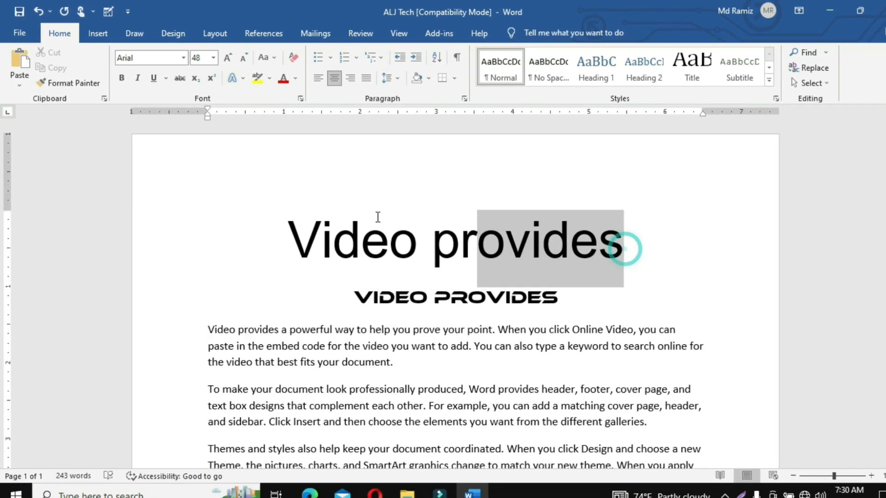
drag(377, 217, 360, 219)
click(506, 275)
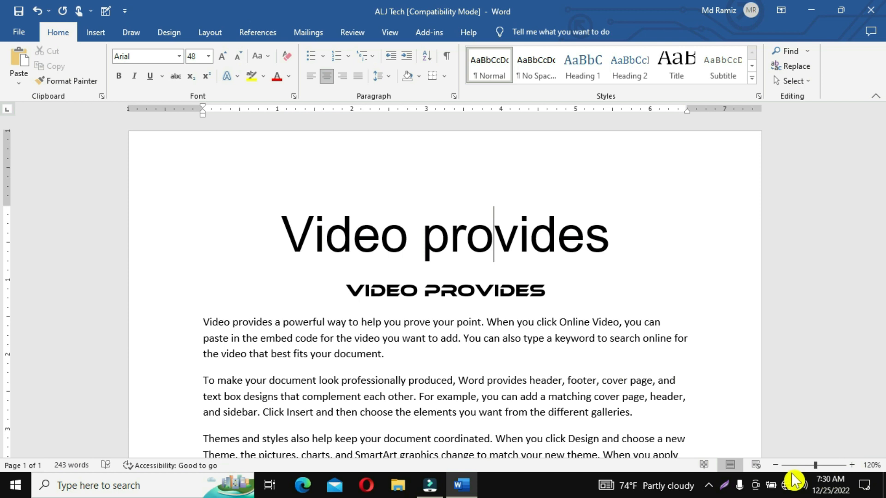
click(852, 465)
click(852, 465)
click(852, 465)
click(852, 465)
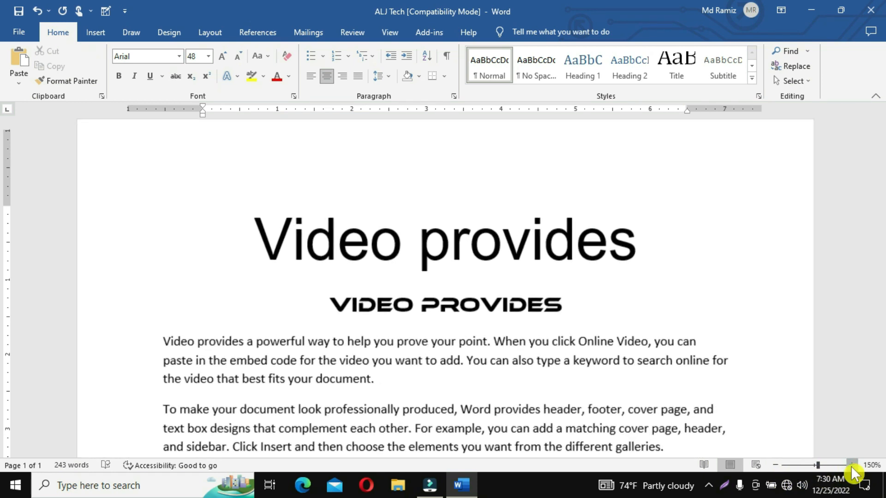
click(852, 465)
click(851, 464)
click(851, 465)
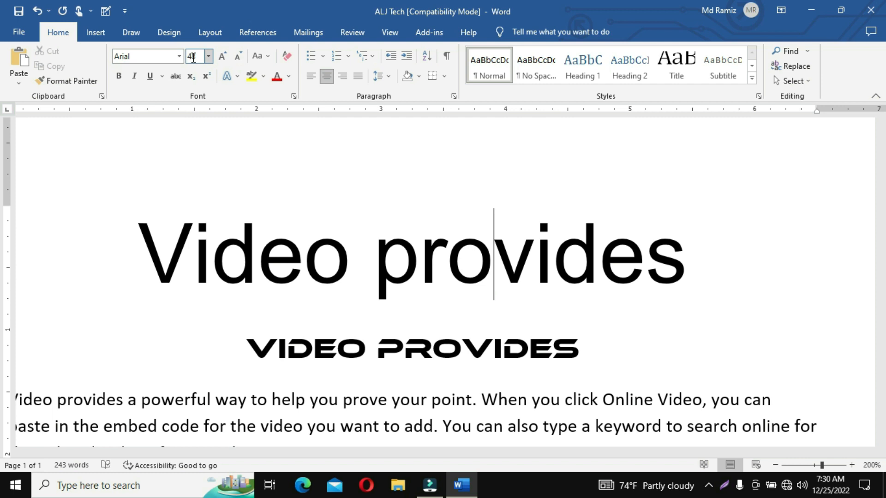
scroll(804, 397, down, 12)
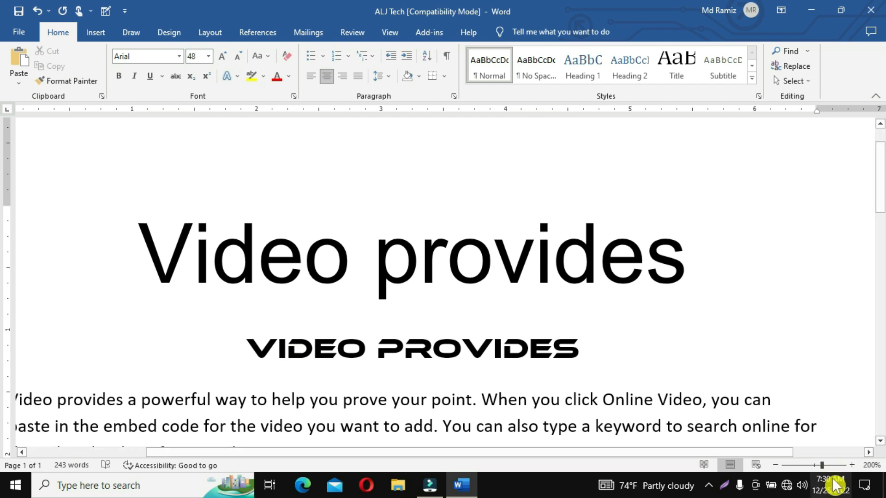
scroll(619, 313, up, 10)
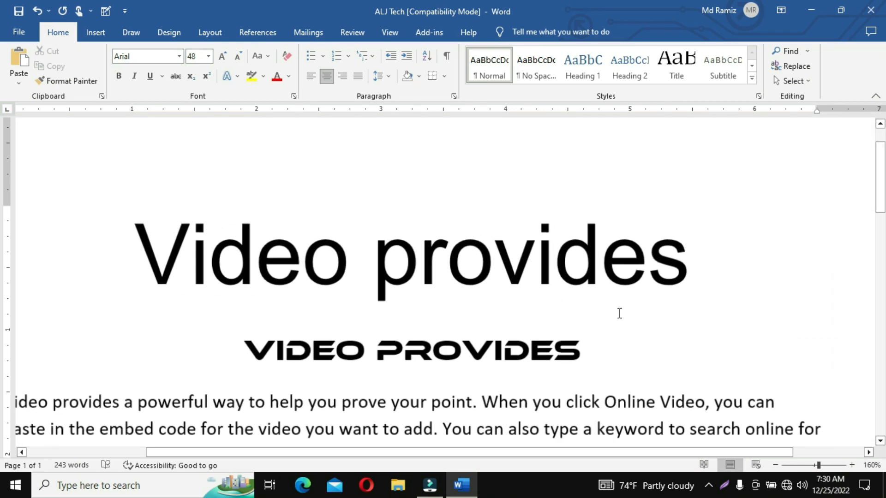
scroll(619, 313, down, 18)
scroll(619, 313, up, 7)
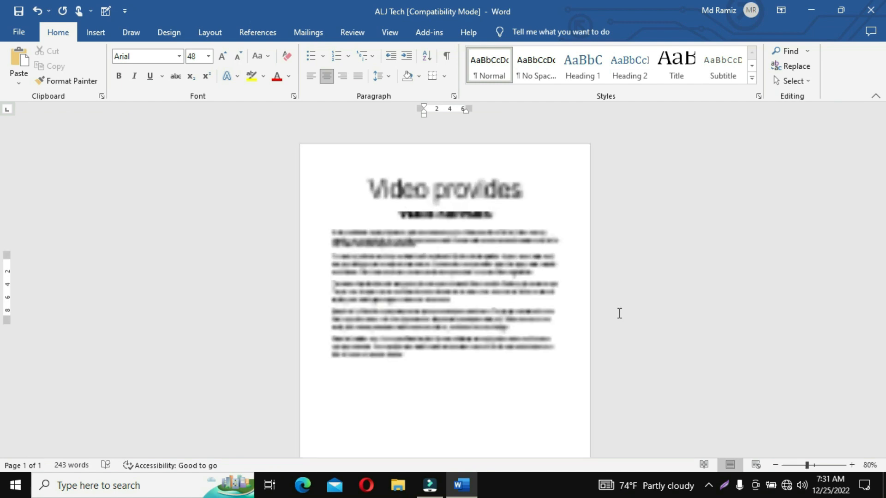
scroll(590, 322, up, 3)
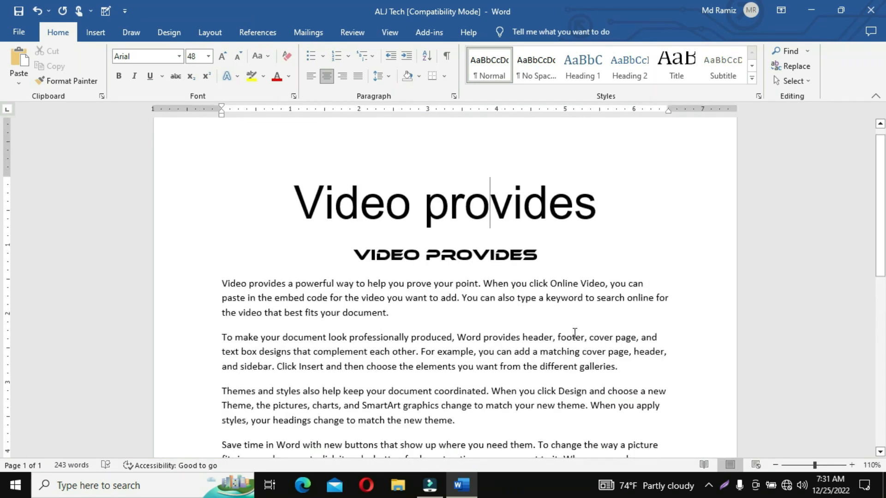
scroll(686, 273, up, 1)
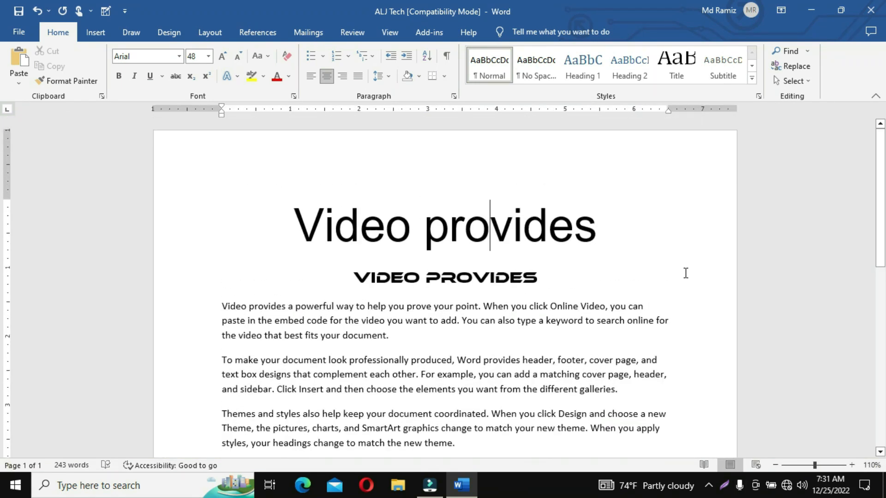
click(445, 283)
click(488, 279)
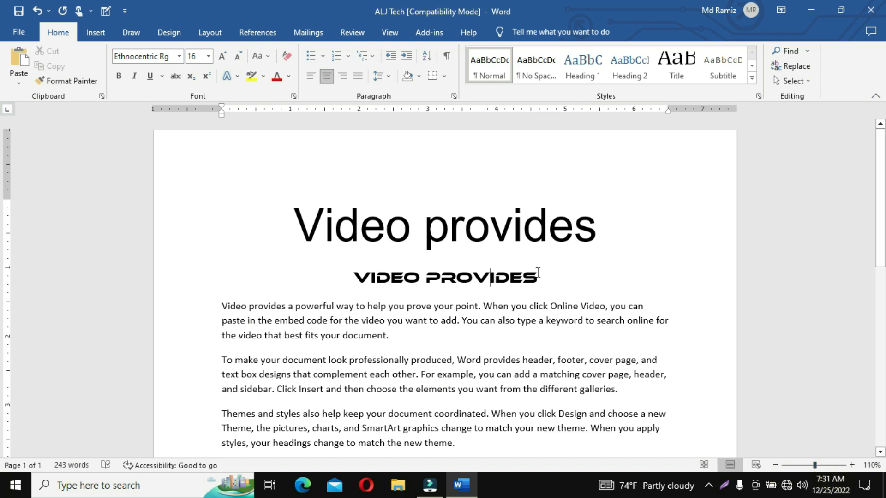
ctrl+scroll(525, 292, up, 8)
ctrl+scroll(537, 271, down, 12)
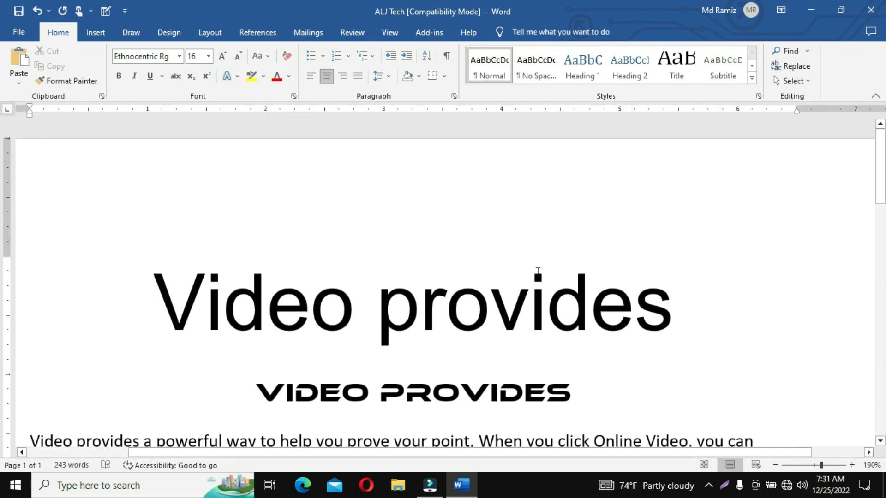
ctrl+scroll(538, 271, up, 7)
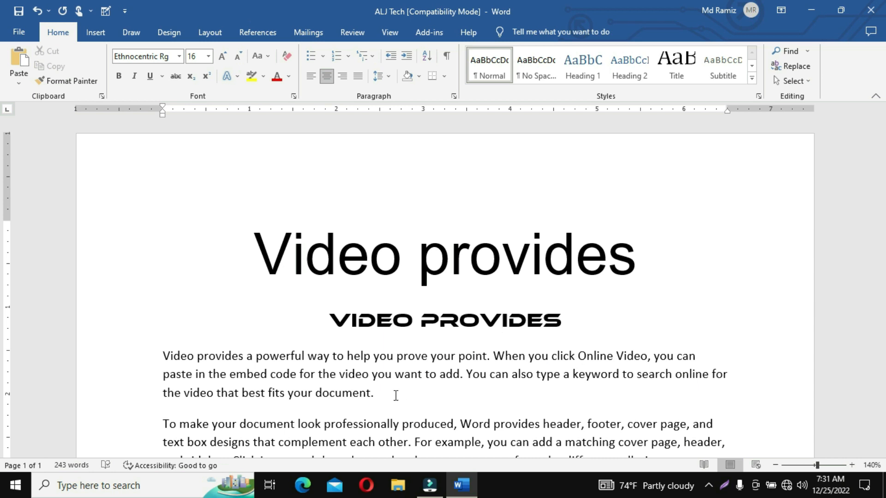
ctrl+scroll(395, 396, down, 6)
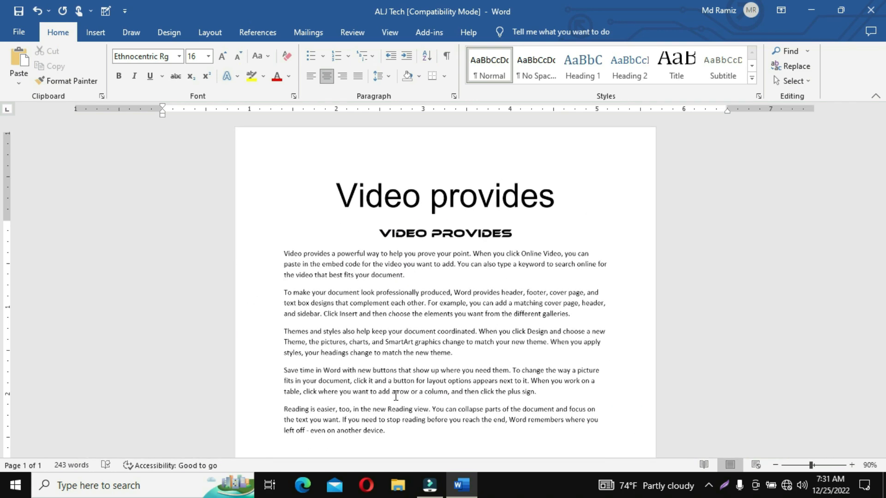
ctrl+scroll(395, 395, up, 4)
ctrl+scroll(396, 395, down, 10)
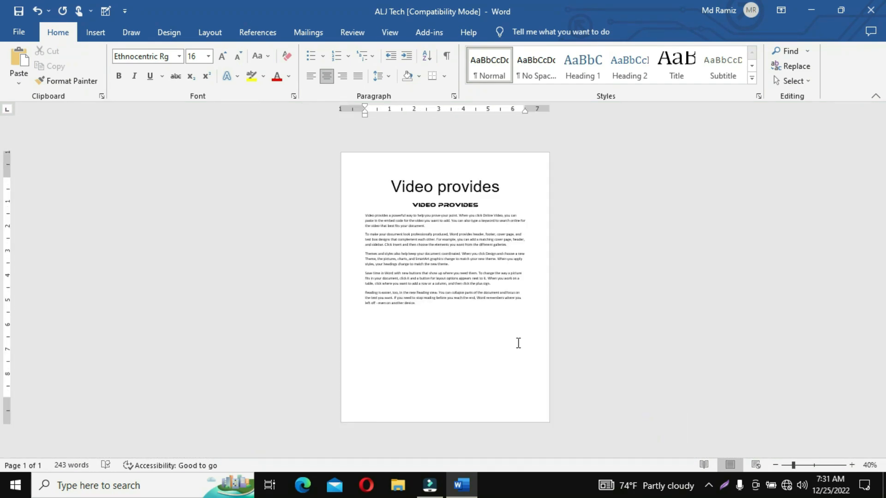
ctrl+scroll(518, 343, up, 6)
scroll(518, 342, up, 3)
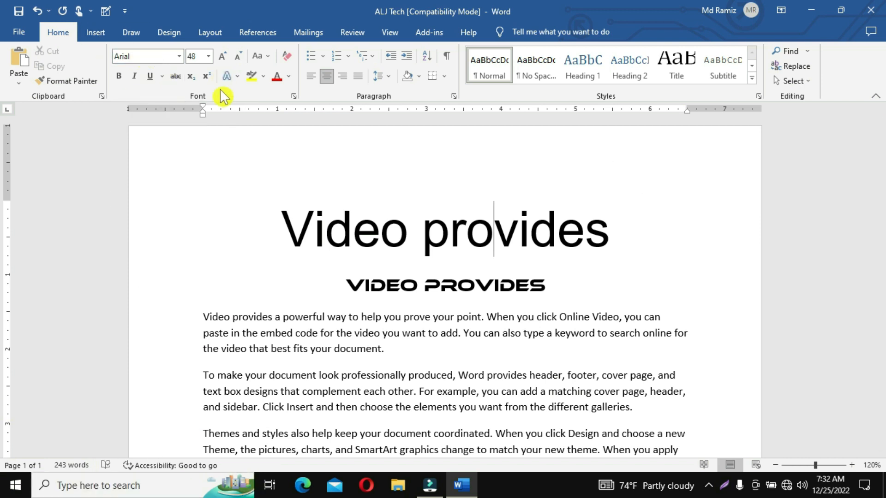
- Place the caret in the VIDEO PROVIDES heading and show its font-size list
click(410, 285)
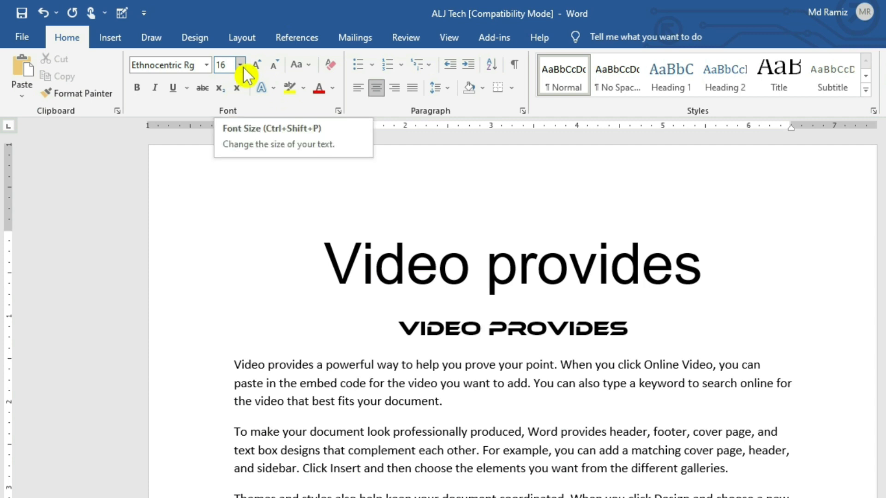
click(242, 66)
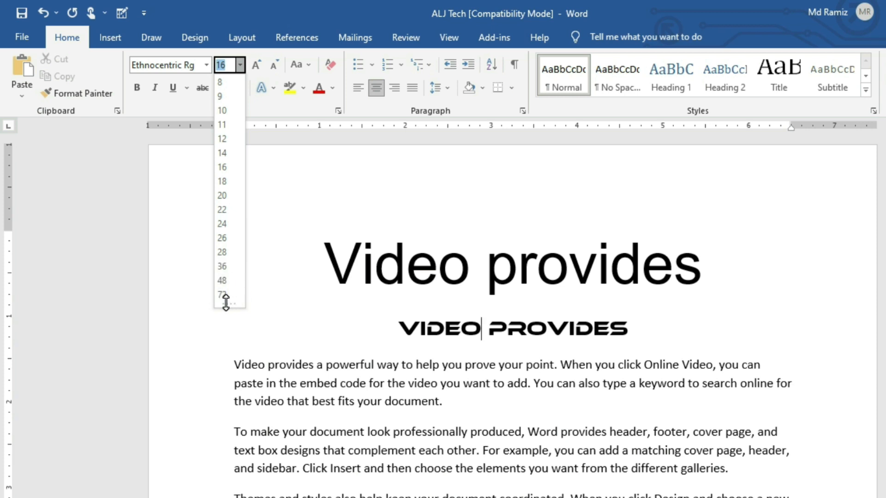
- Select the whole title line and set its size to 13 pt
click(473, 298)
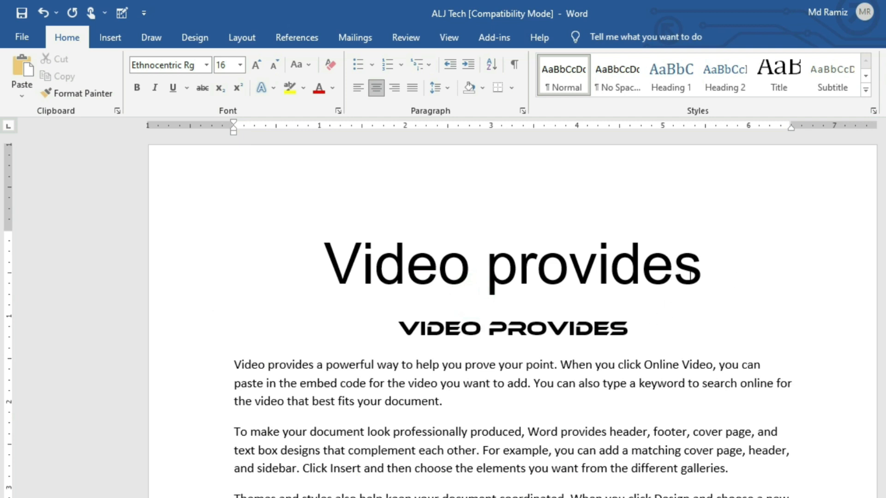
click(708, 270)
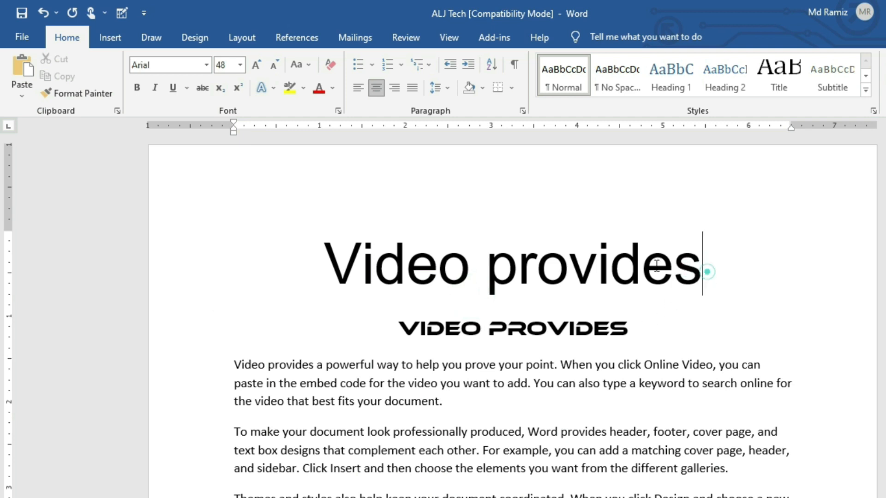
triple_click(708, 271)
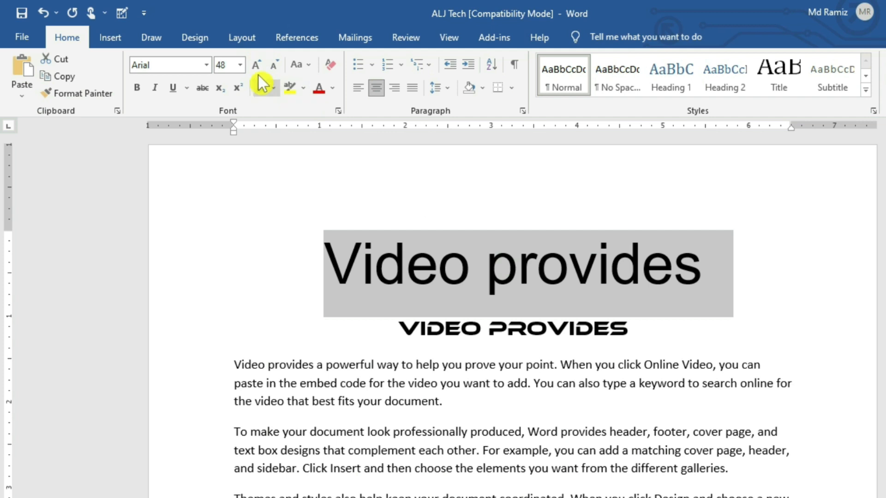
click(240, 65)
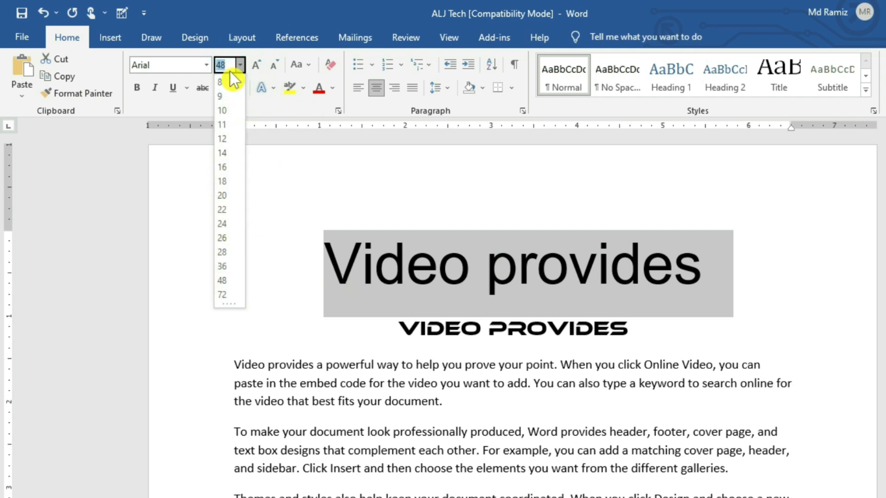
text(13)
key(Return)
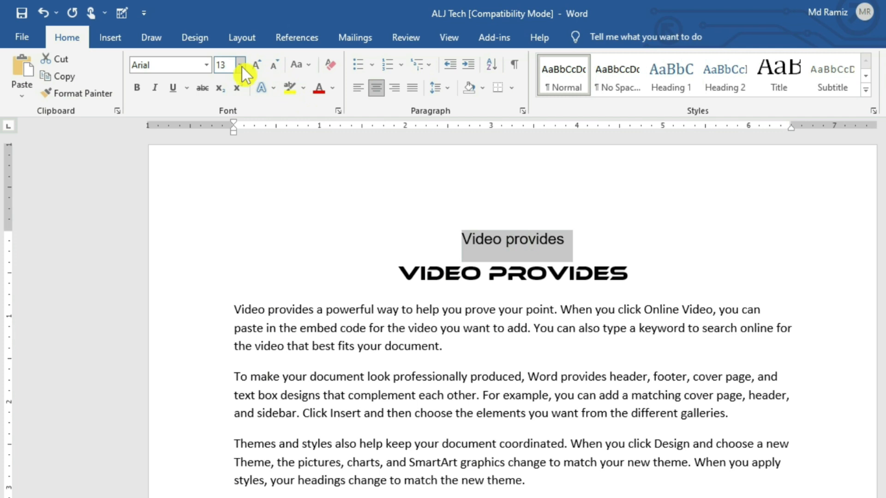
- Try title sizes of 1 and 2000 pt, dismissing the out-of-range warning
click(240, 65)
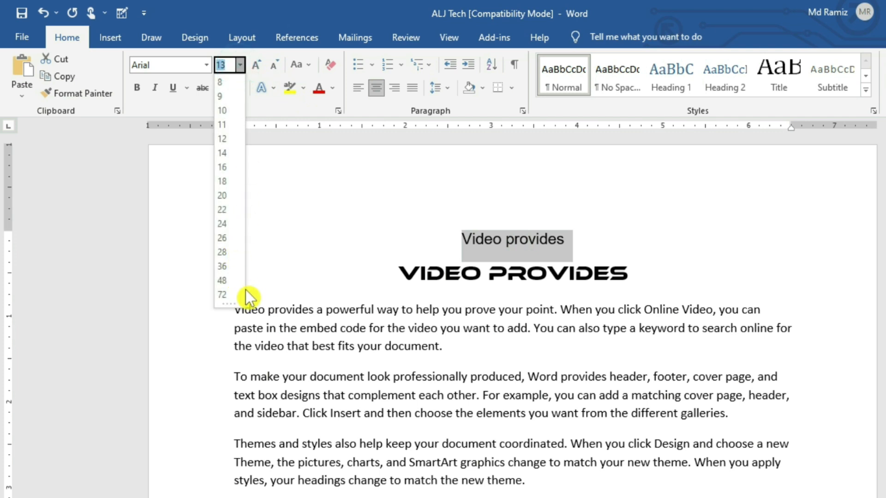
click(230, 64)
key(Return)
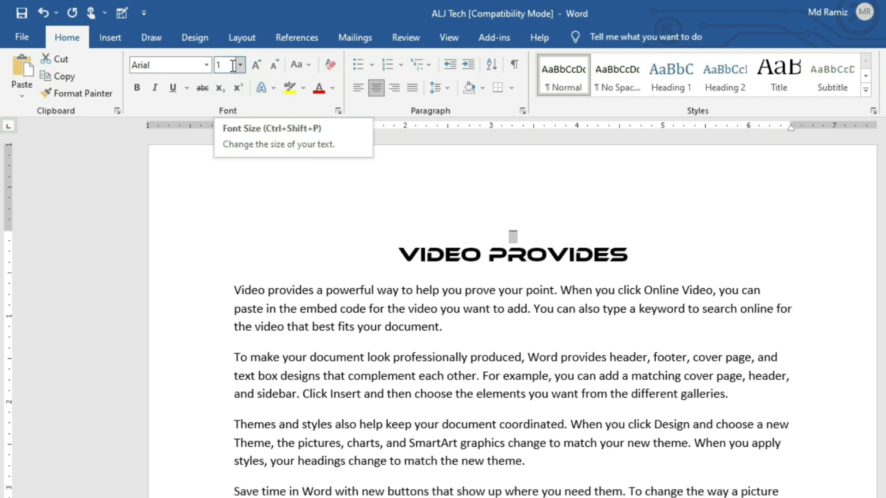
click(233, 65)
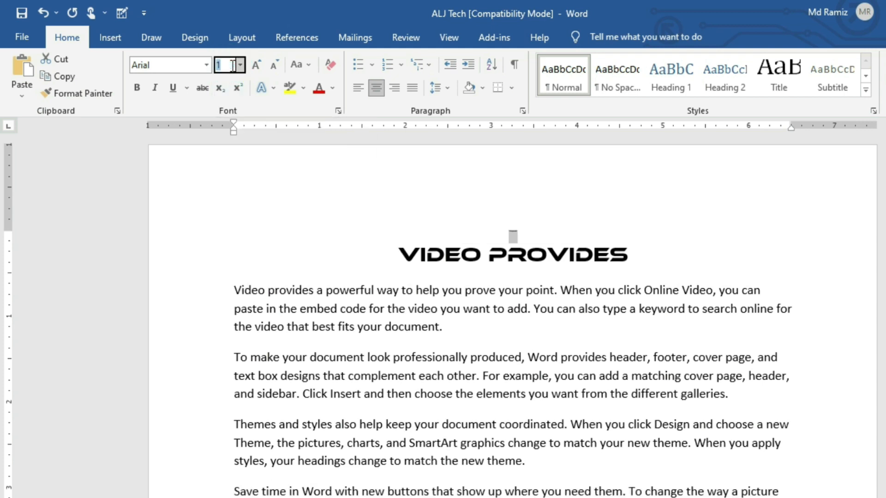
text(2000)
key(Return)
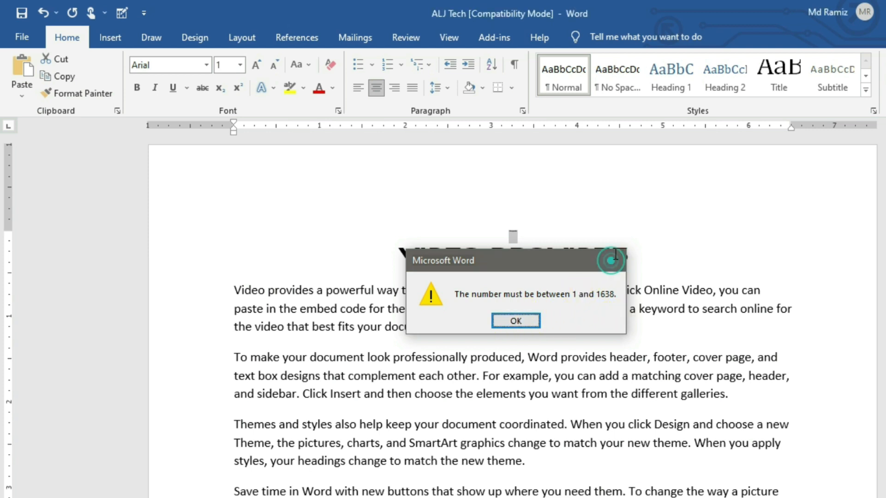
click(614, 260)
- Set the title back to 48 pt and reselect the whole title line
click(240, 65)
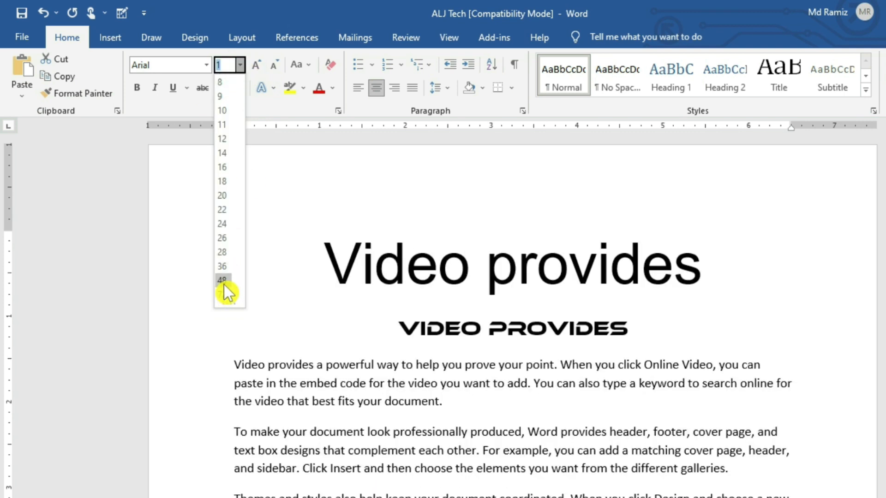
click(224, 285)
click(704, 278)
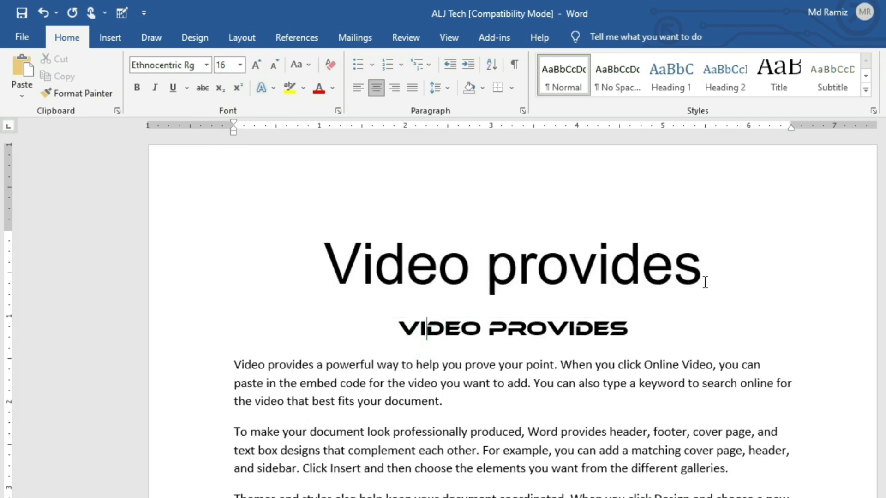
click(724, 269)
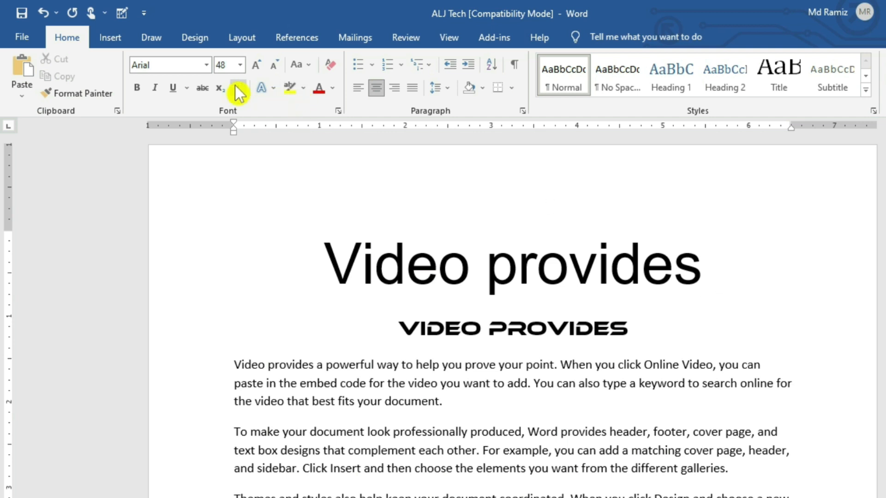
drag(706, 278, 338, 218)
click(240, 64)
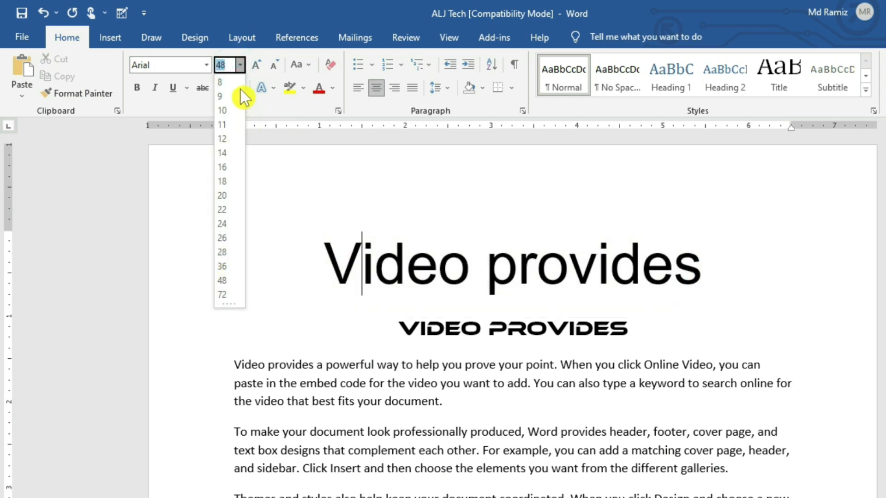
click(488, 275)
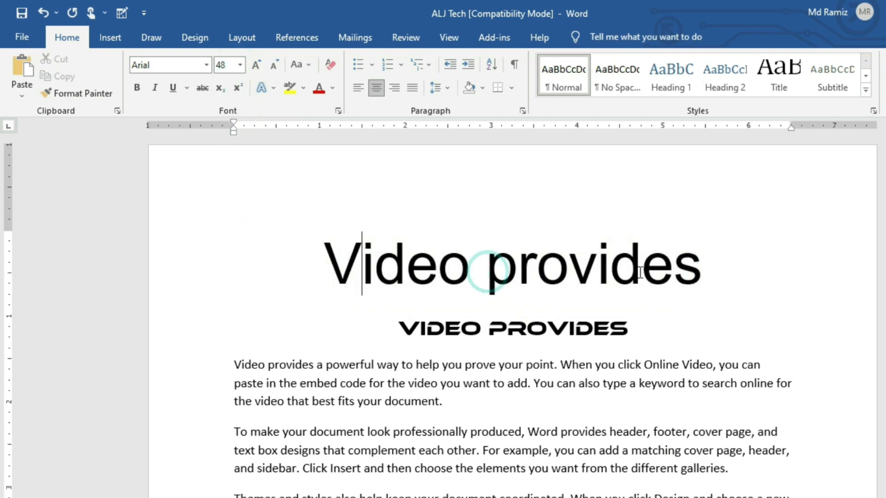
drag(702, 275, 323, 263)
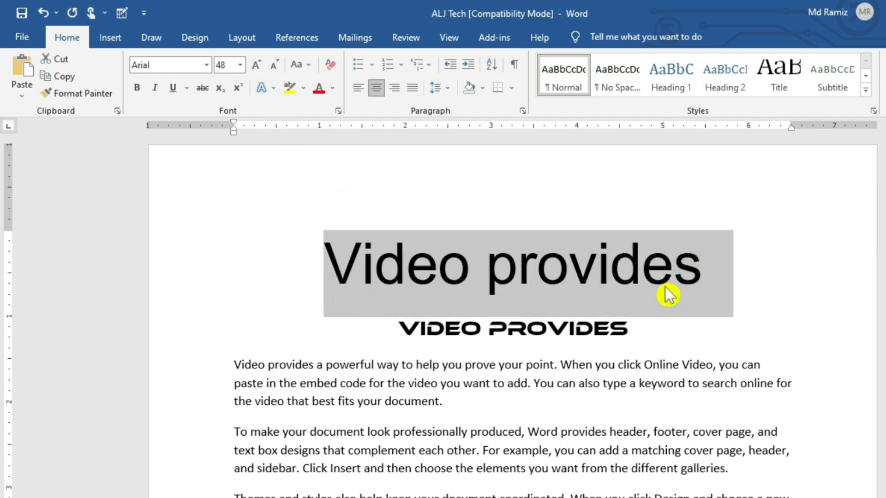
- Shrink the title to 36 pt, grow it to 72 pt, and return it to 48 pt
click(240, 64)
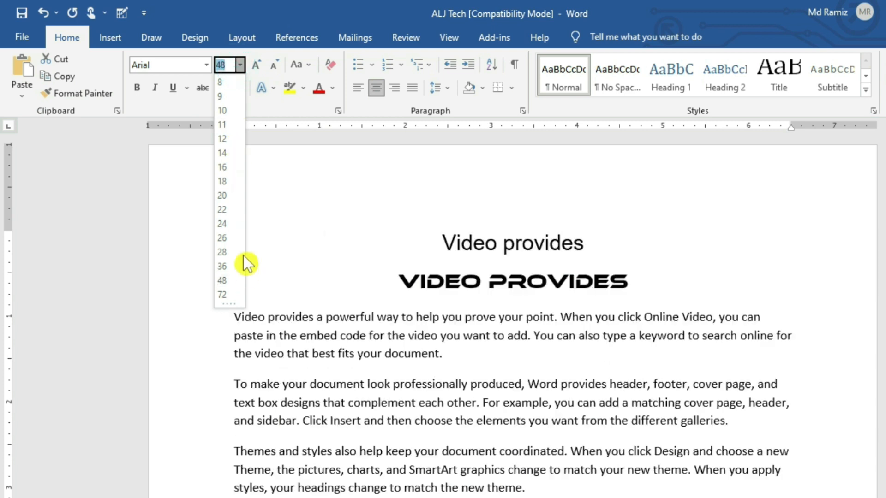
click(665, 209)
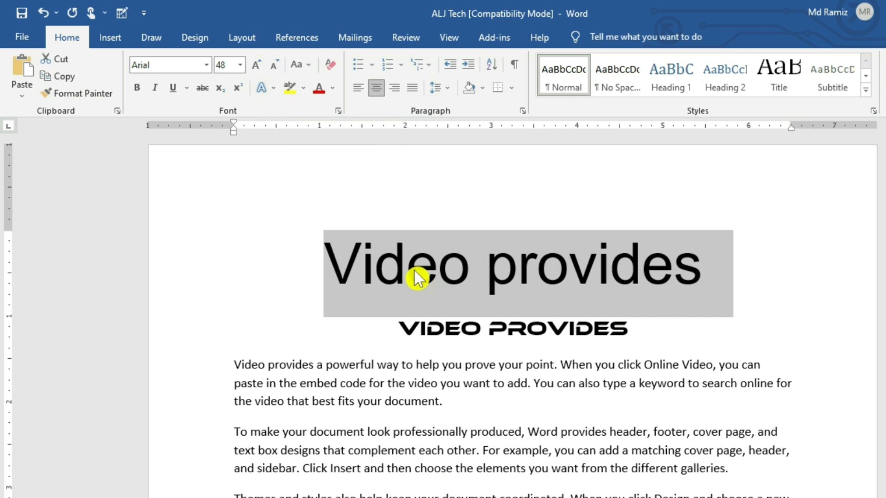
click(274, 64)
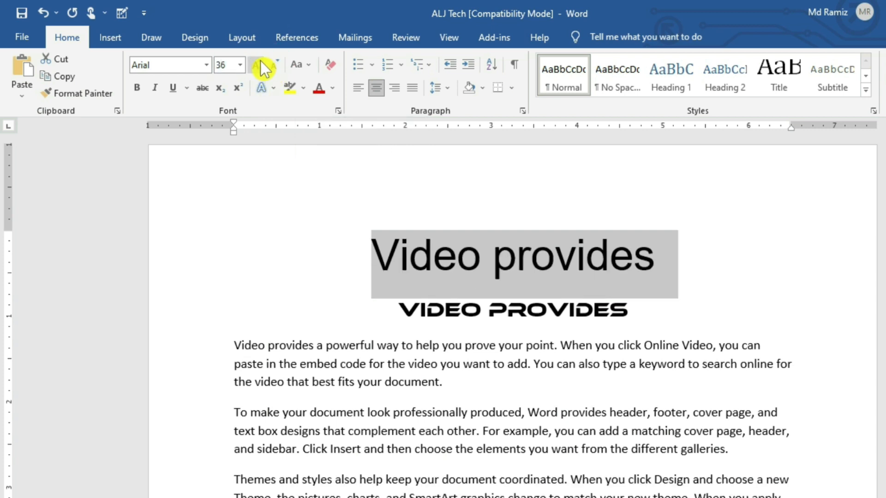
click(258, 67)
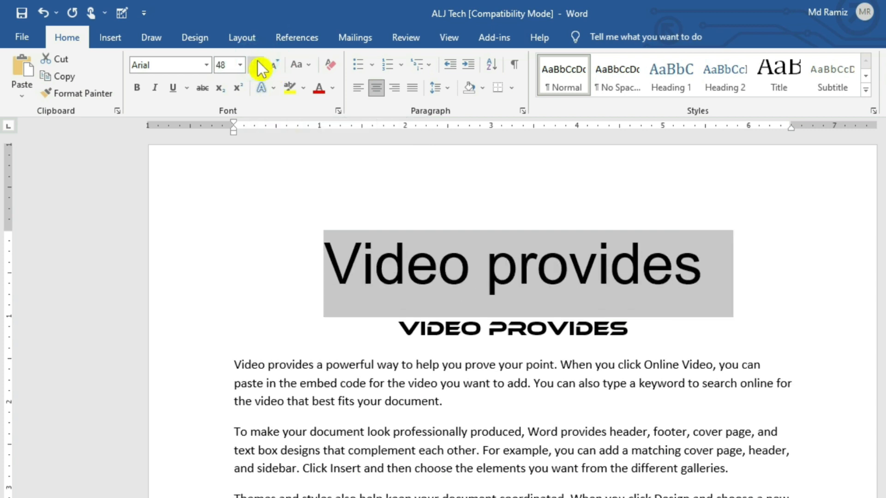
click(258, 62)
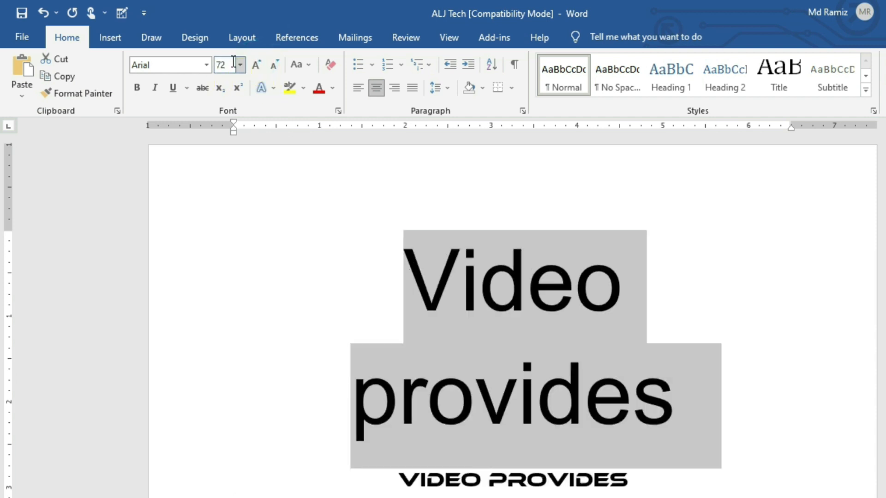
click(279, 68)
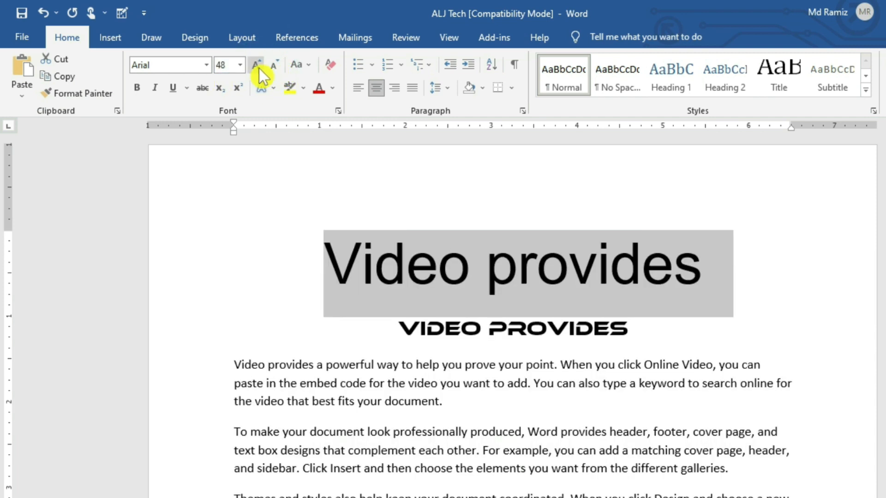
click(239, 69)
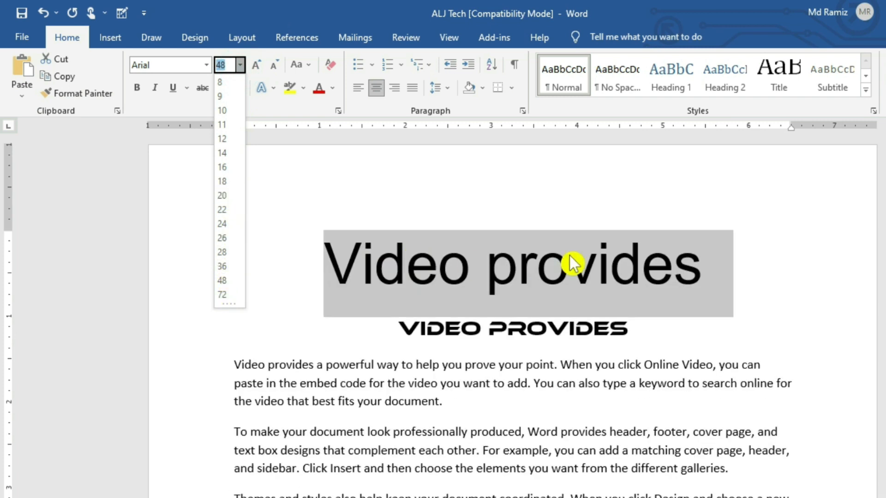
click(569, 256)
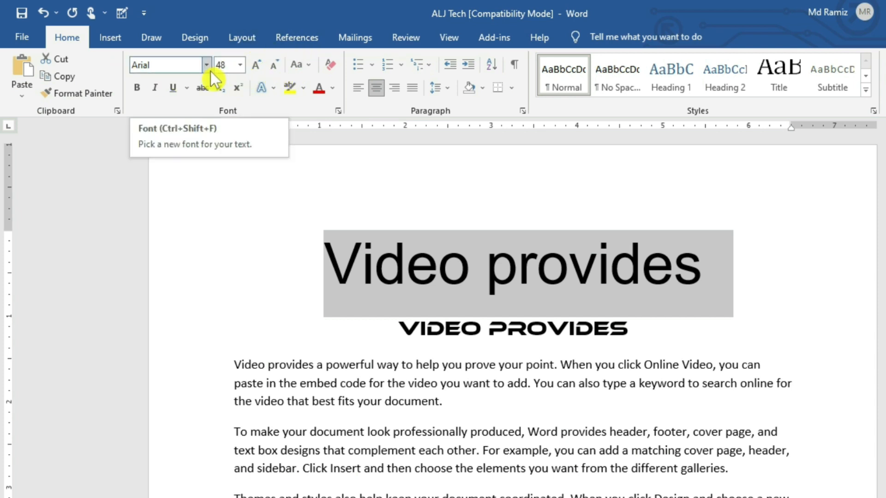
click(308, 65)
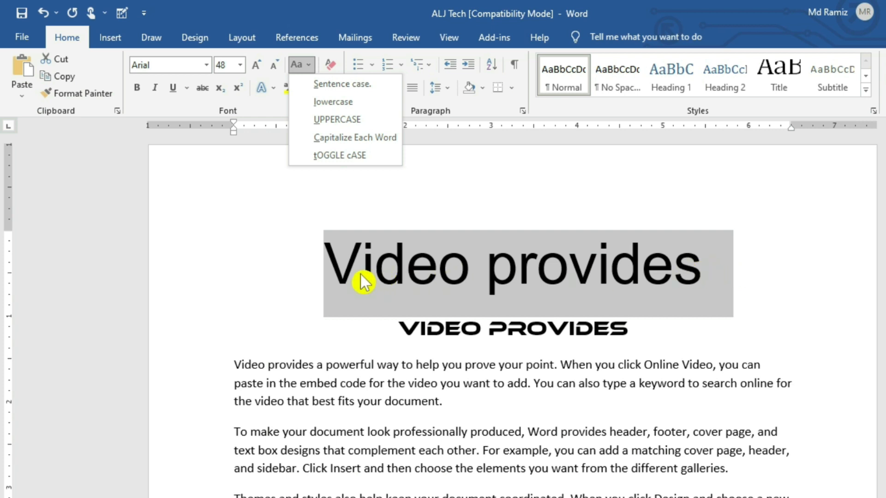
- Try lowercase, UPPERCASE and Capitalize Each Word on the title
click(334, 102)
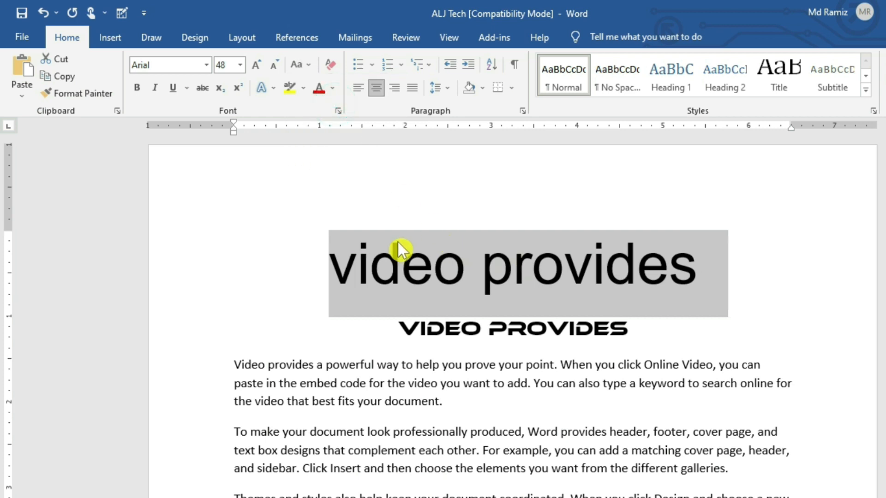
click(679, 277)
drag(727, 273, 333, 253)
click(305, 64)
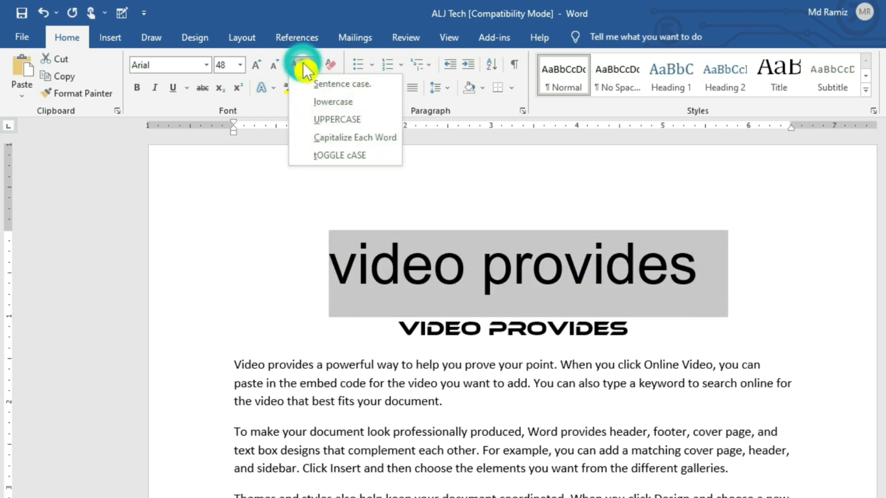
click(338, 121)
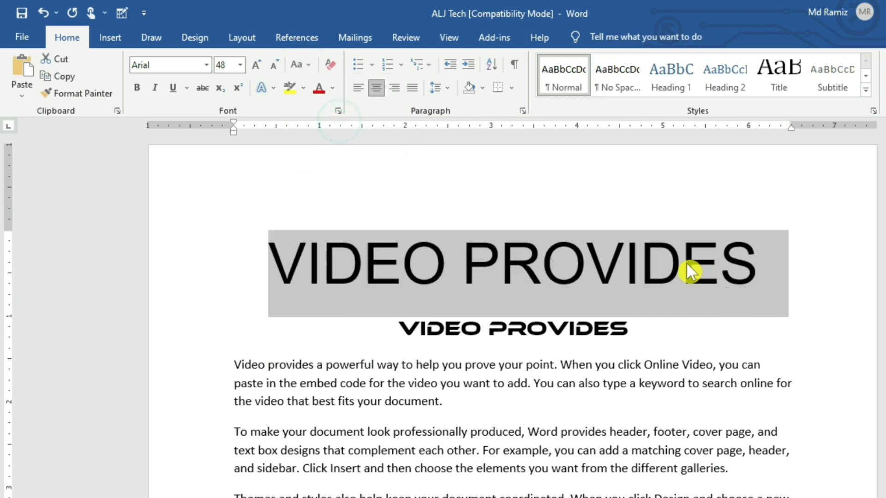
click(737, 272)
drag(750, 260, 172, 259)
click(303, 62)
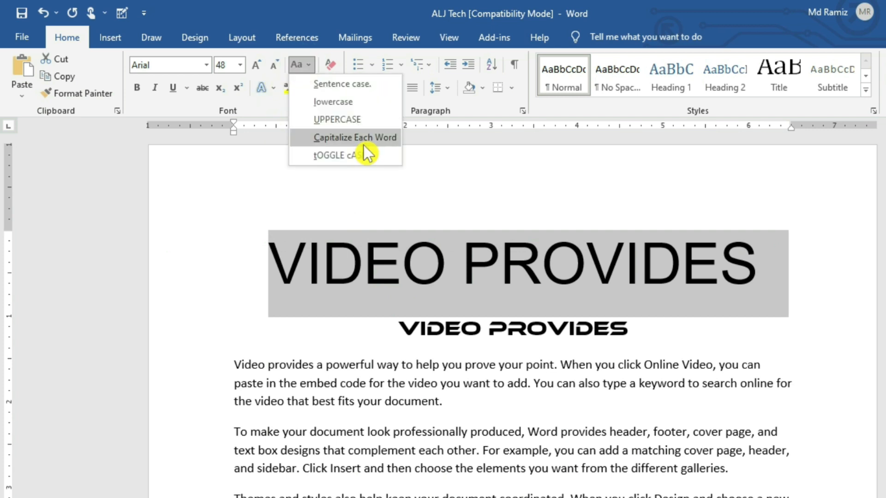
click(364, 143)
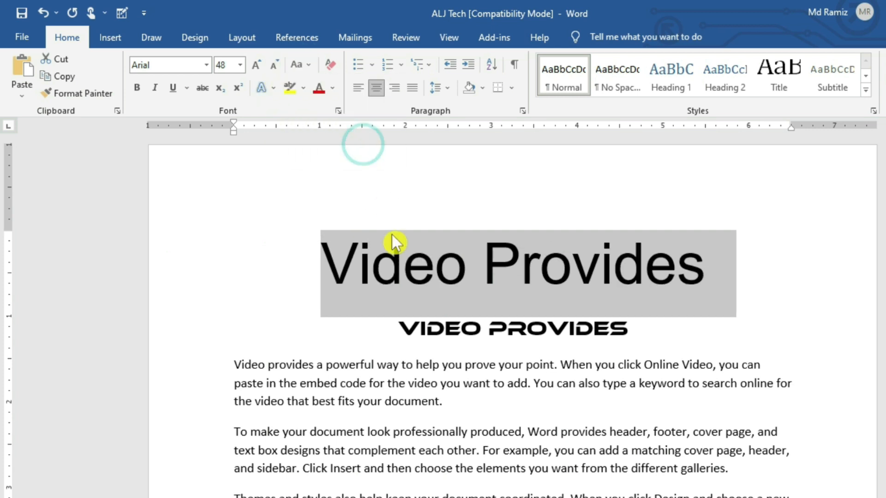
- Toggle the title's case, then settle on UPPERCASE so it reads VIDEO PROVIDES
click(348, 274)
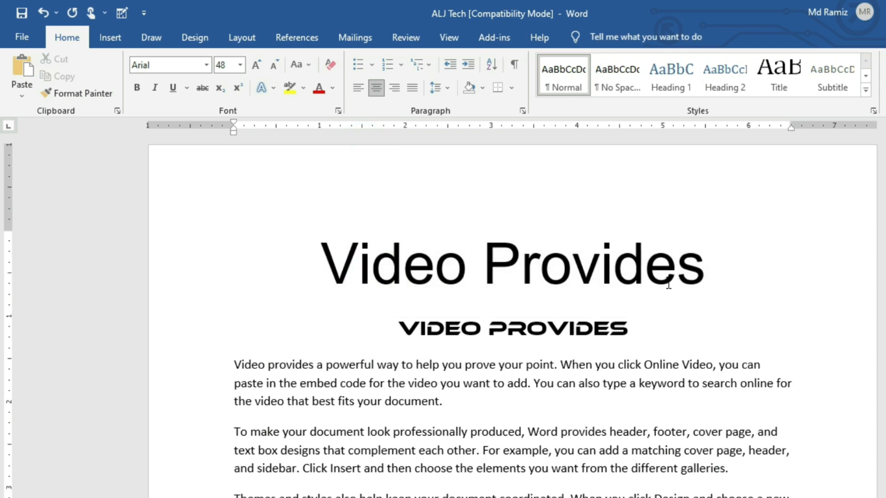
drag(701, 271, 312, 241)
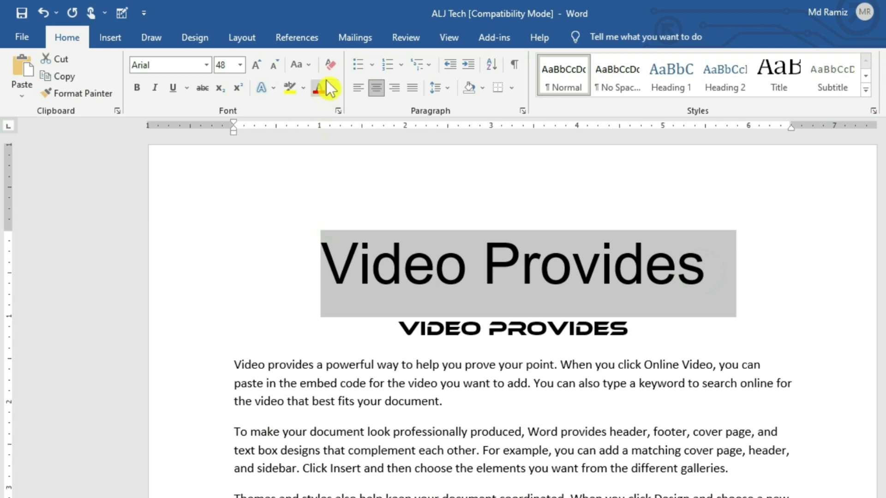
click(313, 68)
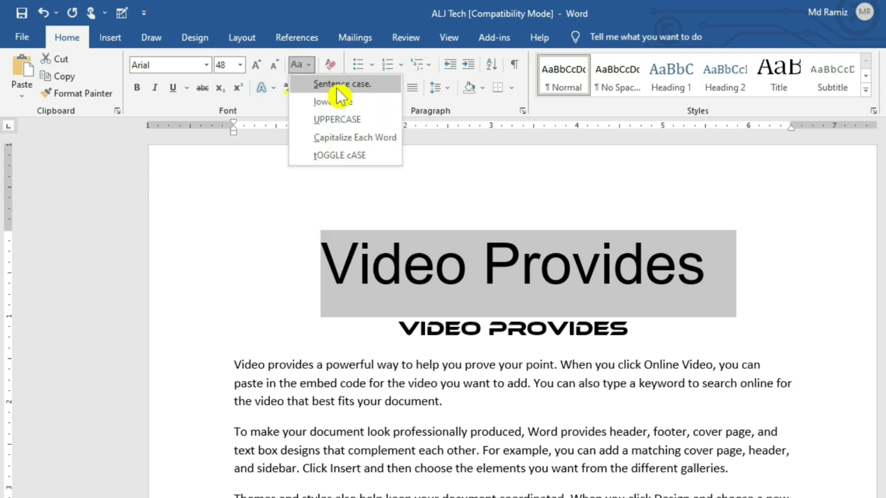
click(324, 159)
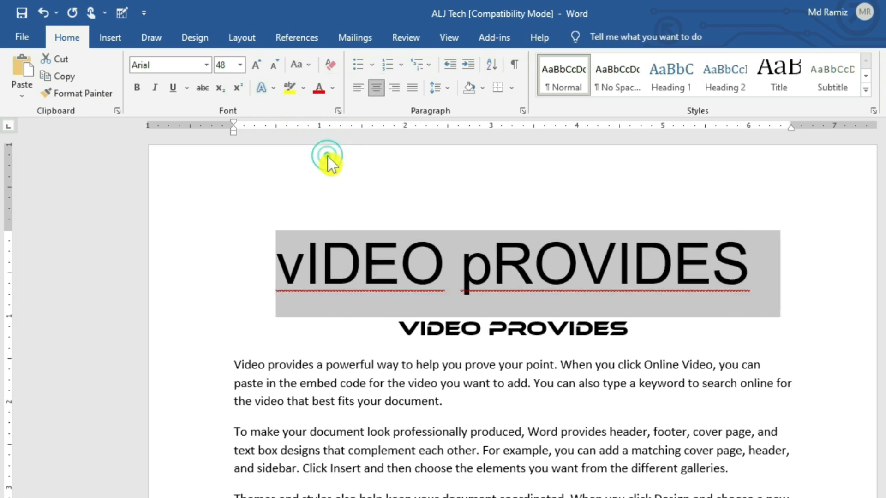
click(305, 273)
drag(750, 268, 276, 268)
click(300, 64)
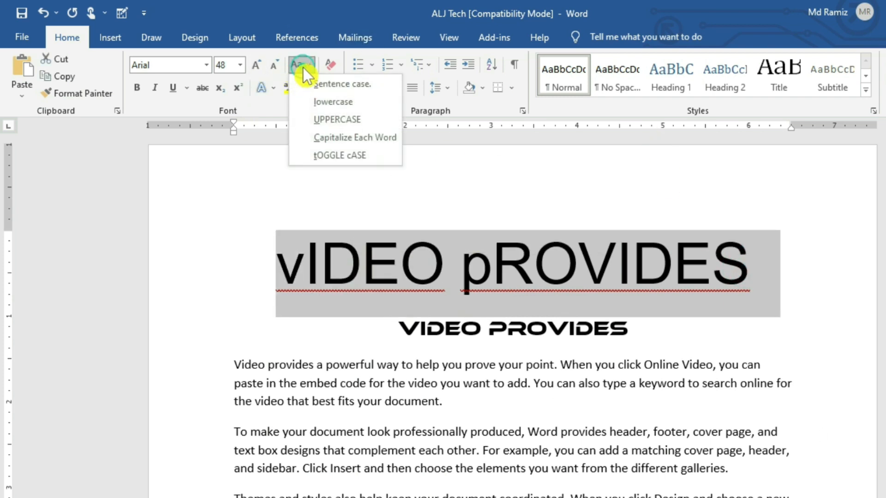
click(349, 121)
click(657, 297)
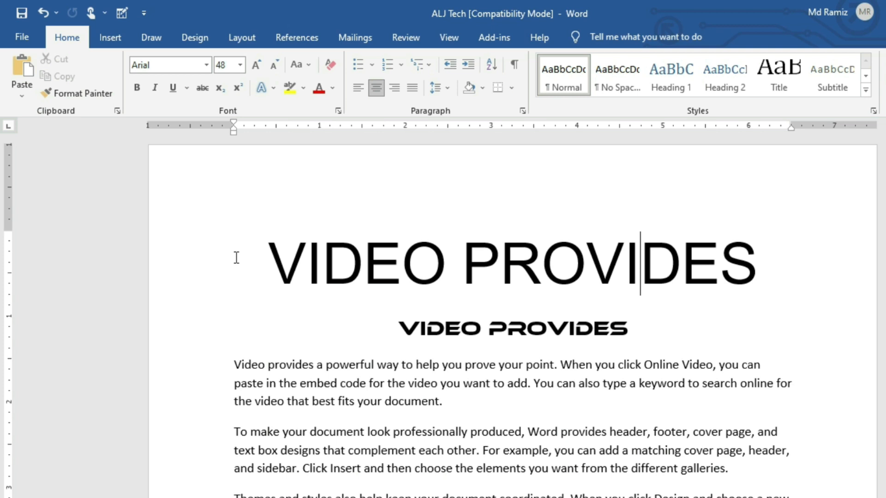
scroll(454, 393, down, 1)
- Select the whole document, try lowercase, then switch it to Sentence case
scroll(456, 393, down, 7)
scroll(419, 375, up, 8)
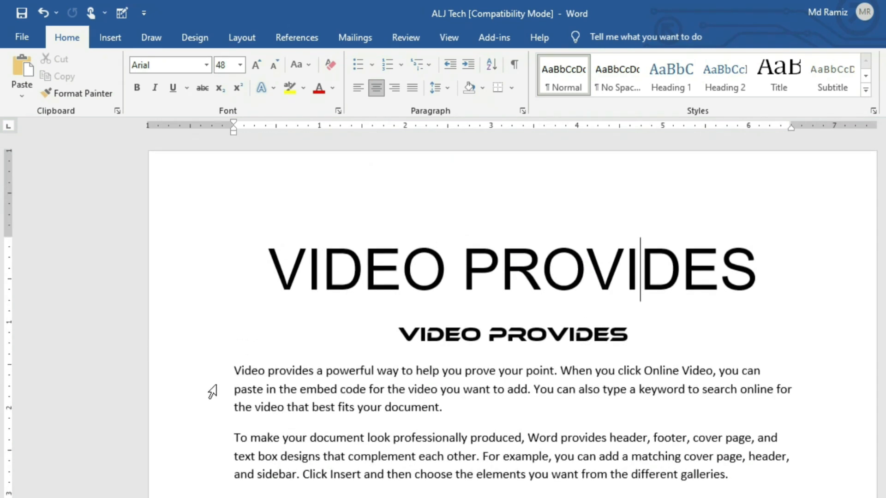
scroll(664, 485, down, 1)
scroll(642, 443, up, 1)
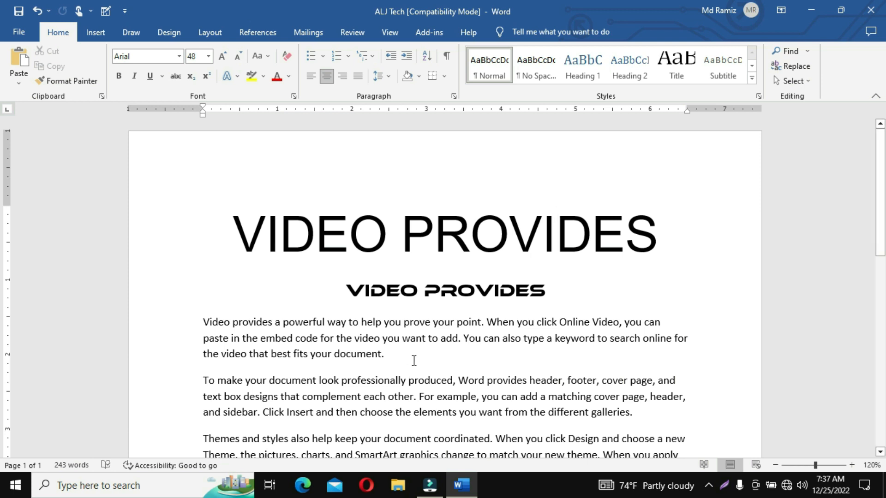
scroll(505, 425, down, 3)
key(ctrl+a)
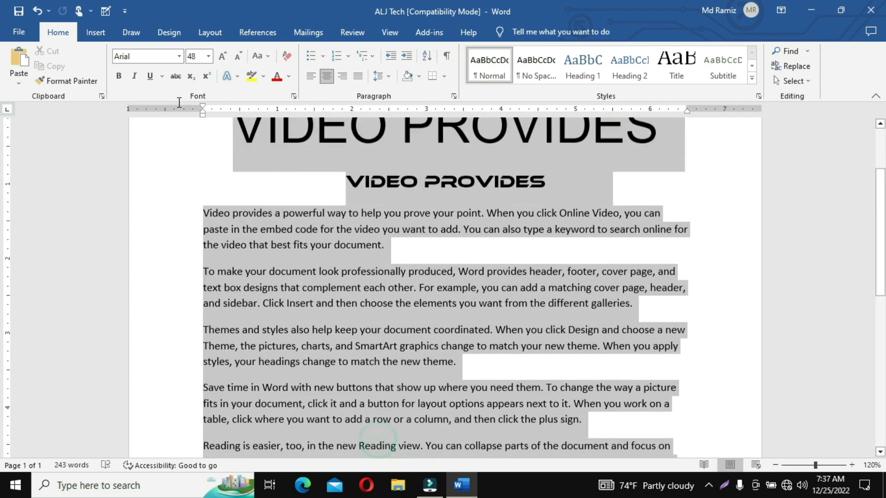
click(543, 324)
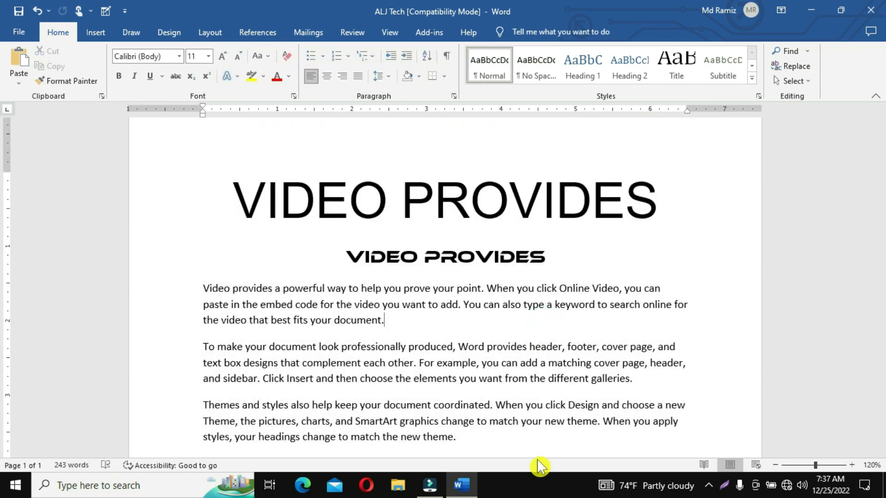
key(ctrl+a)
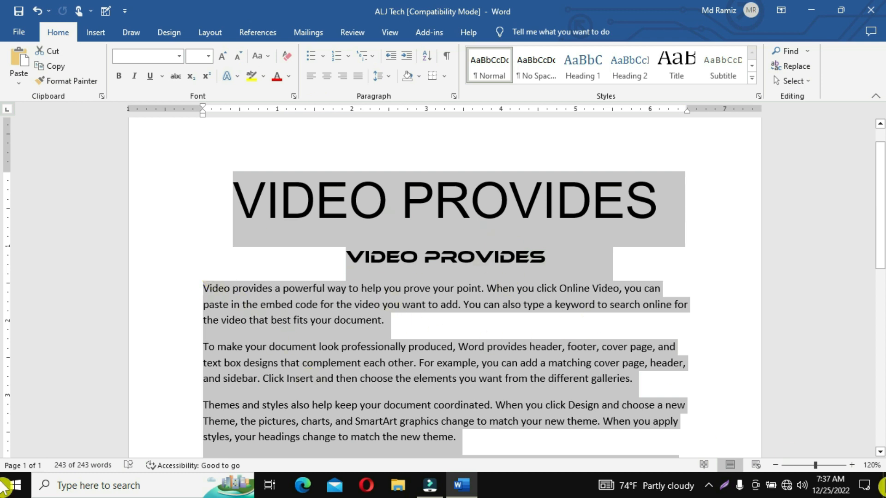
click(264, 58)
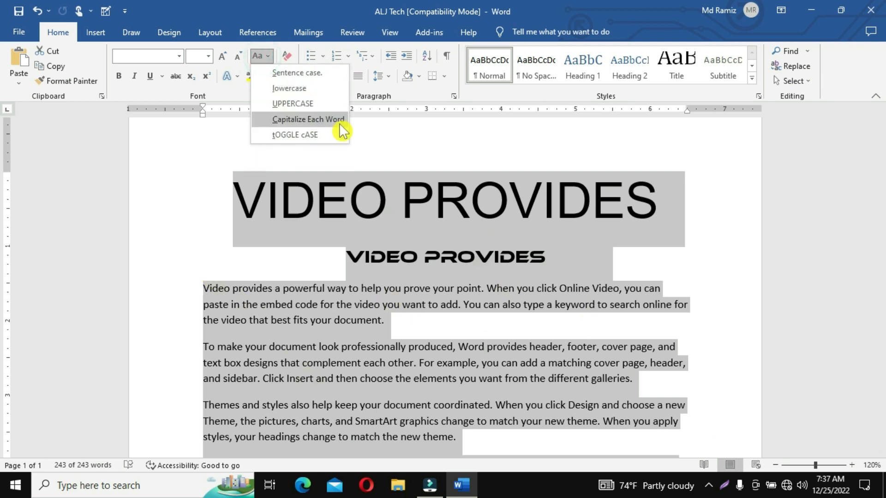
click(291, 88)
click(262, 56)
click(295, 72)
- Try UPPERCASE, then return all the text to Sentence case and deselect
click(266, 57)
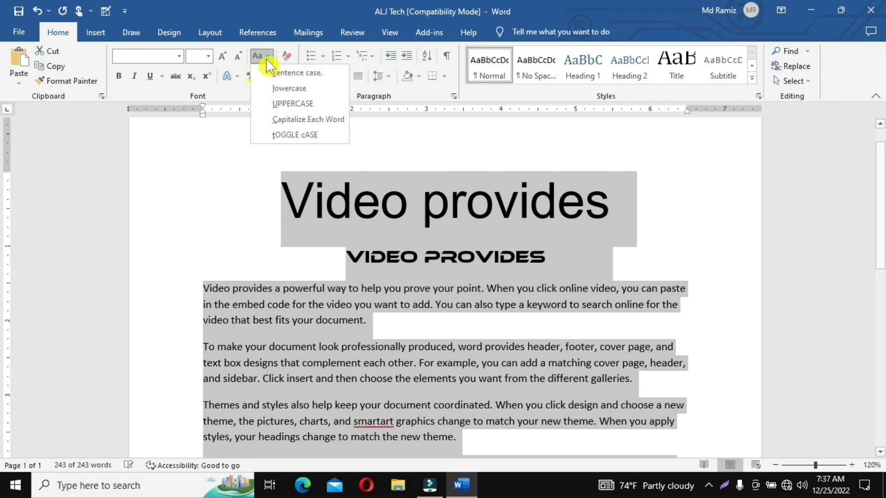
click(292, 103)
click(264, 60)
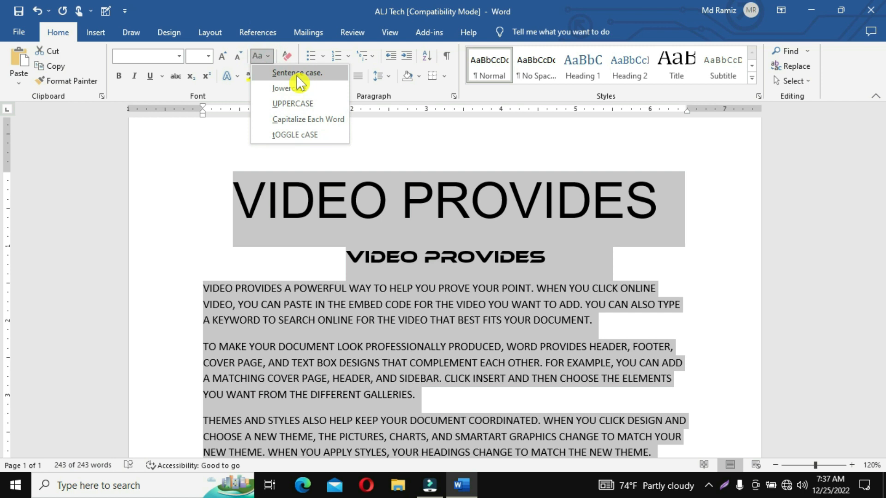
click(296, 72)
click(483, 277)
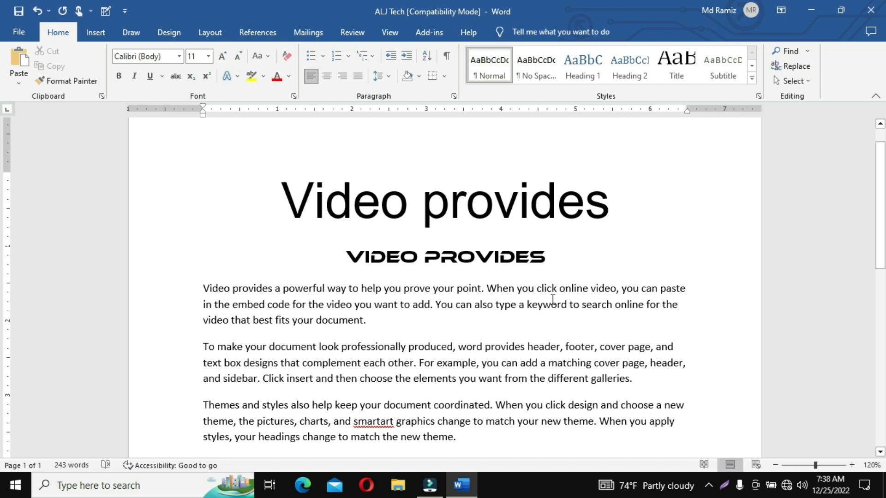
click(265, 60)
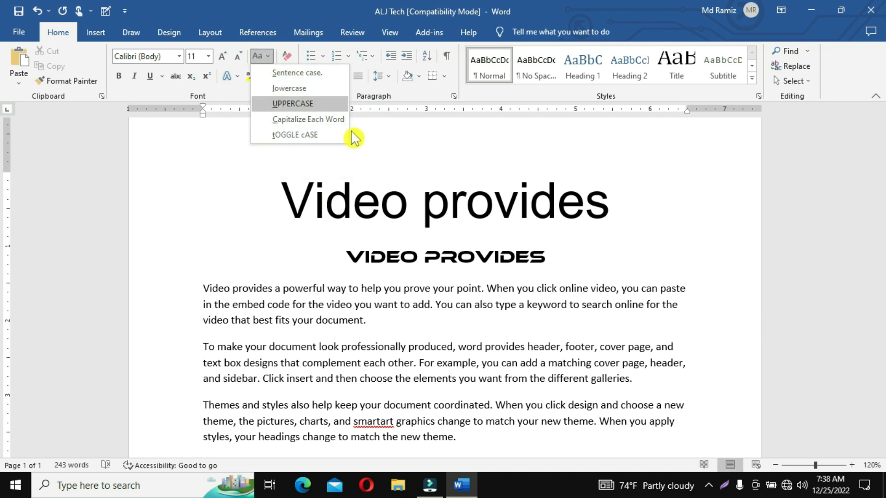
click(339, 220)
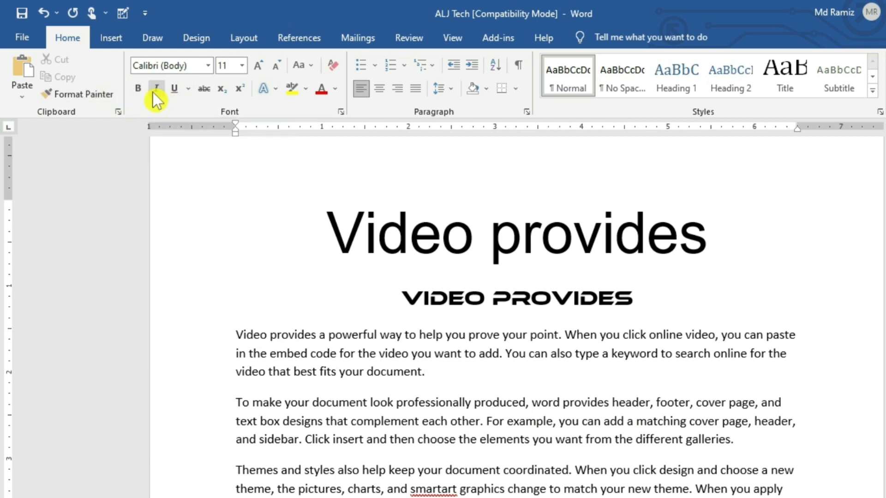
- Select the 'Video provides' title and make it bold
drag(712, 236, 371, 230)
click(451, 307)
click(531, 245)
click(346, 216)
click(538, 318)
click(543, 405)
drag(710, 240, 342, 238)
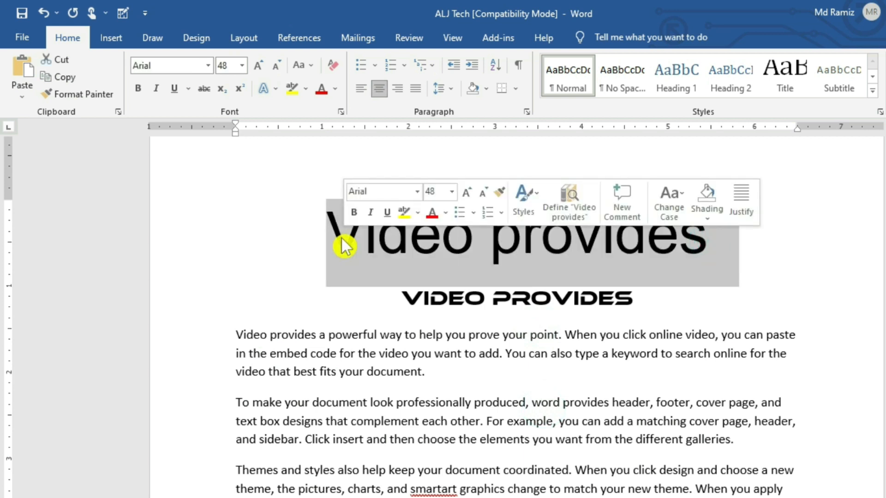
click(139, 91)
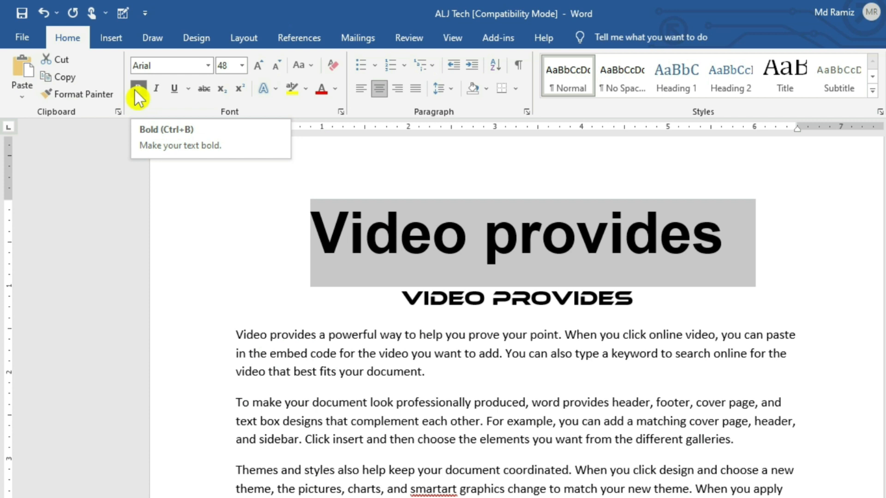
- Reselect the title and apply bold, italic and underline to it
click(273, 191)
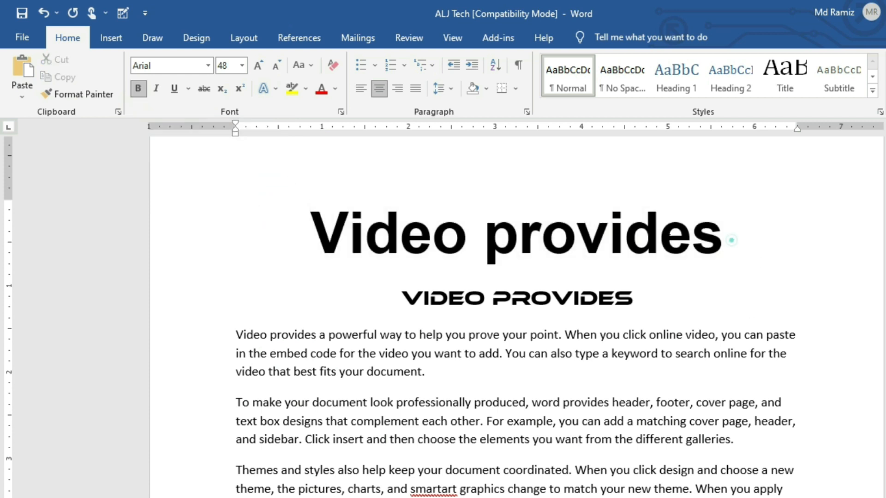
drag(730, 240, 328, 214)
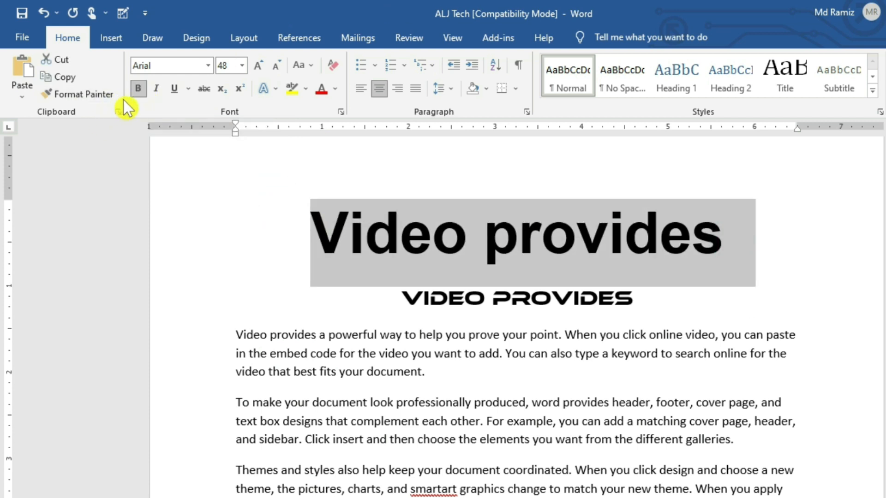
click(158, 89)
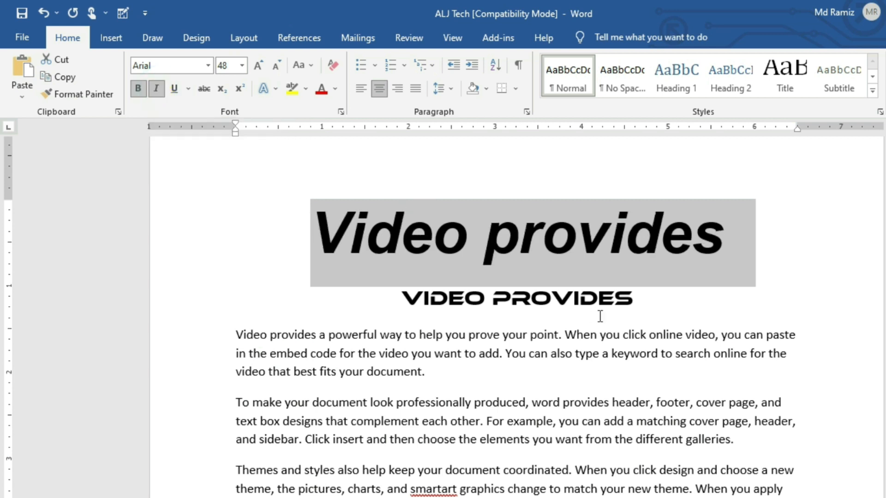
click(175, 88)
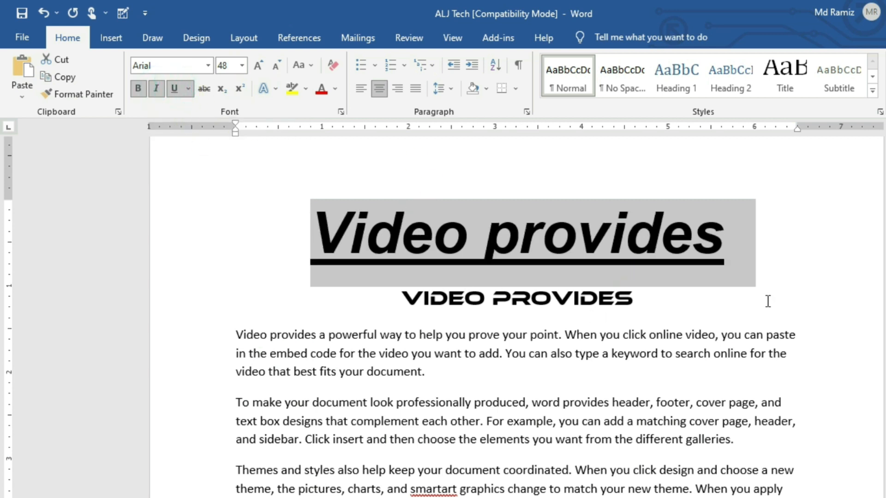
click(175, 90)
click(156, 90)
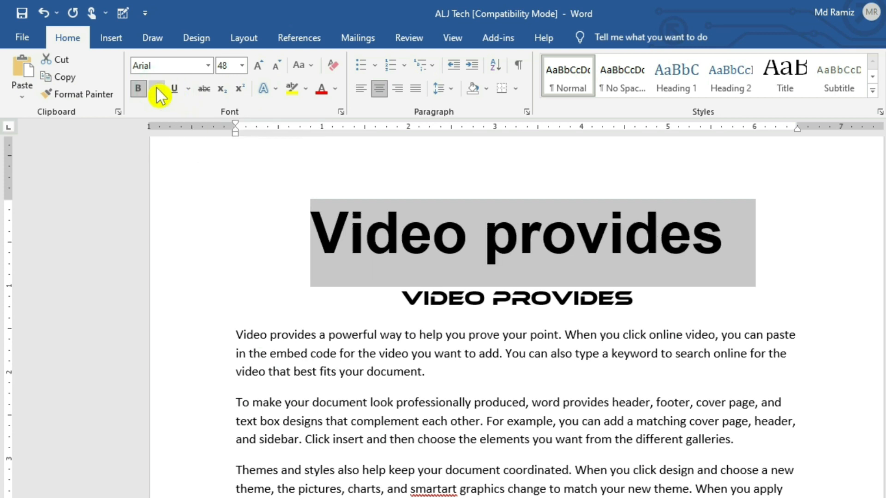
click(145, 88)
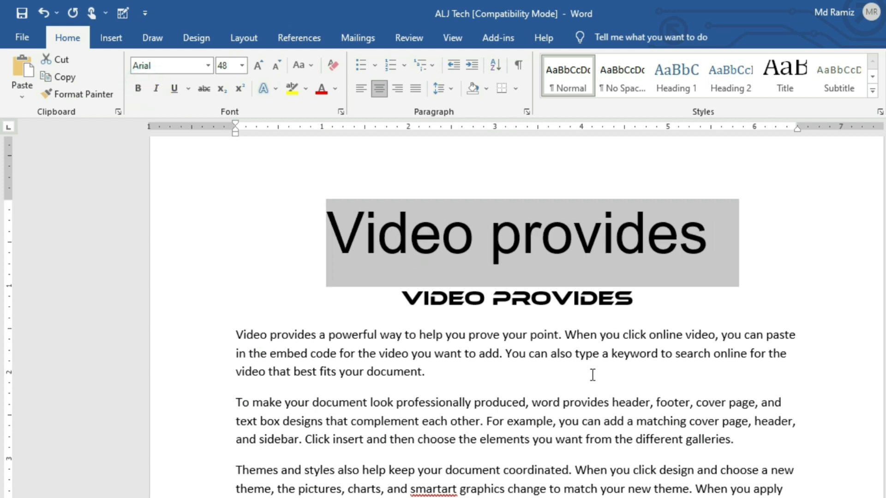
click(138, 89)
click(156, 90)
click(174, 88)
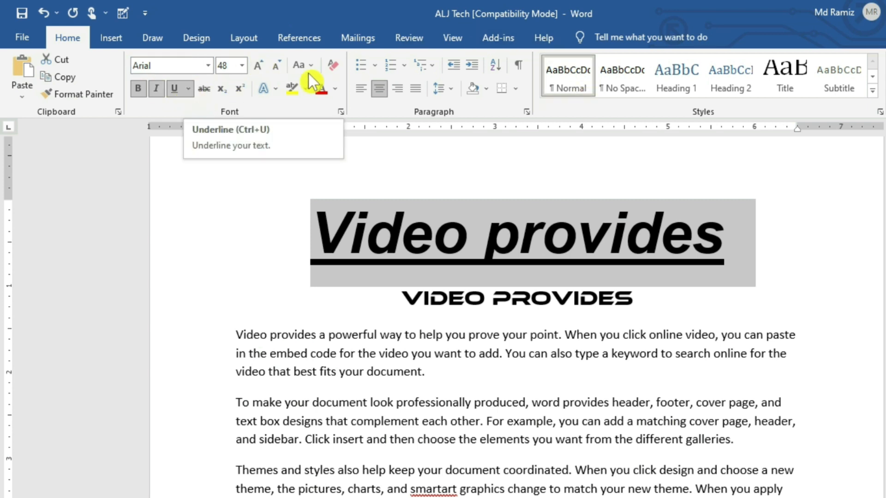
- Change the title's underline style to a double underline
click(188, 89)
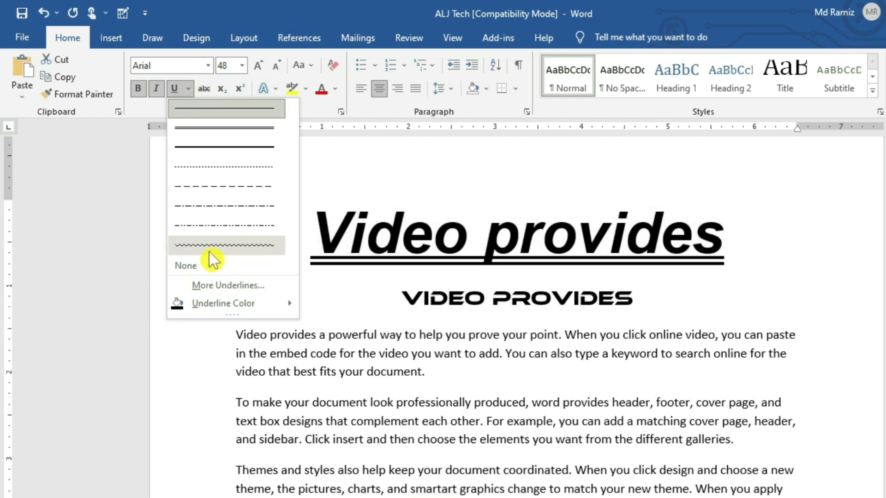
click(233, 110)
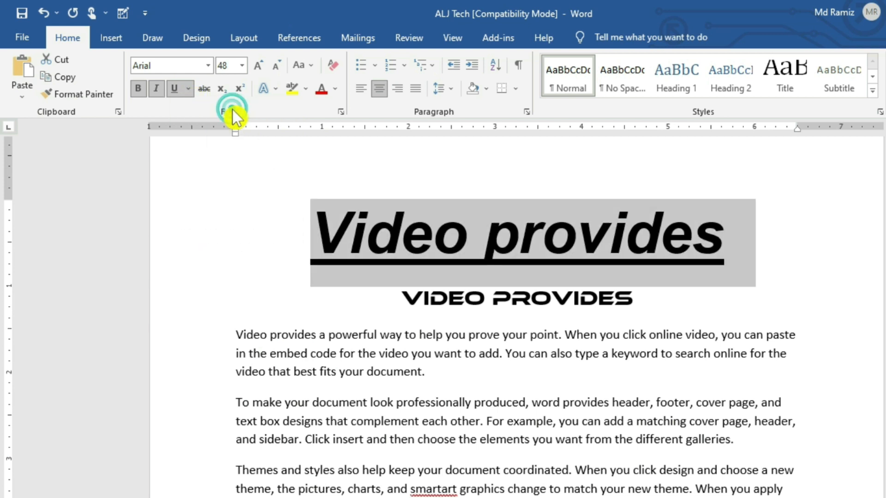
click(188, 91)
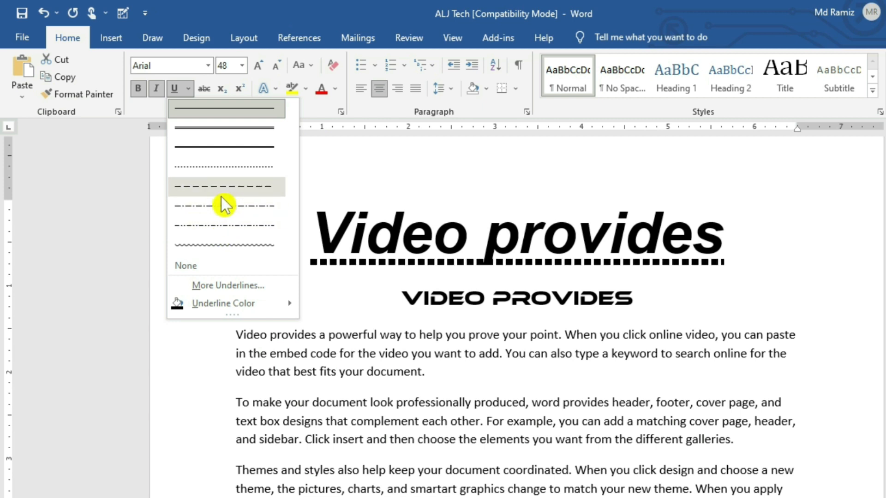
click(216, 131)
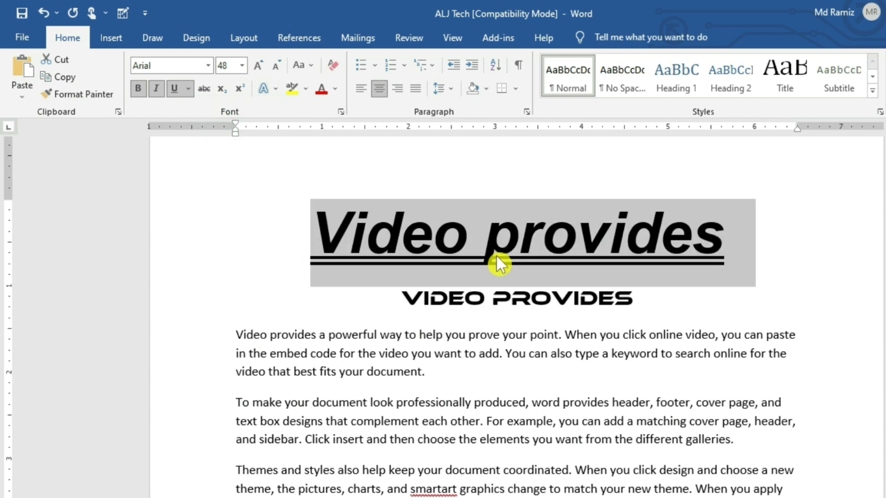
- Review underline styles in the Font dialog and confirm the font settings
click(188, 89)
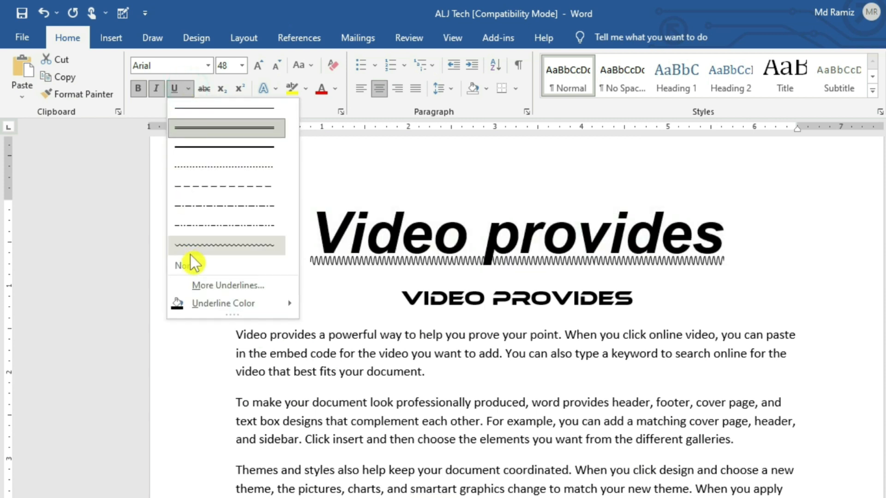
click(236, 287)
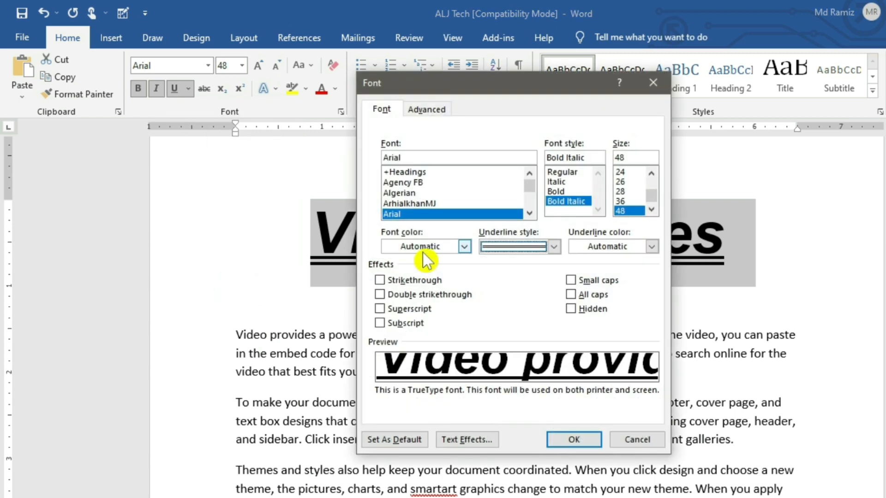
click(552, 248)
scroll(512, 329, down, 5)
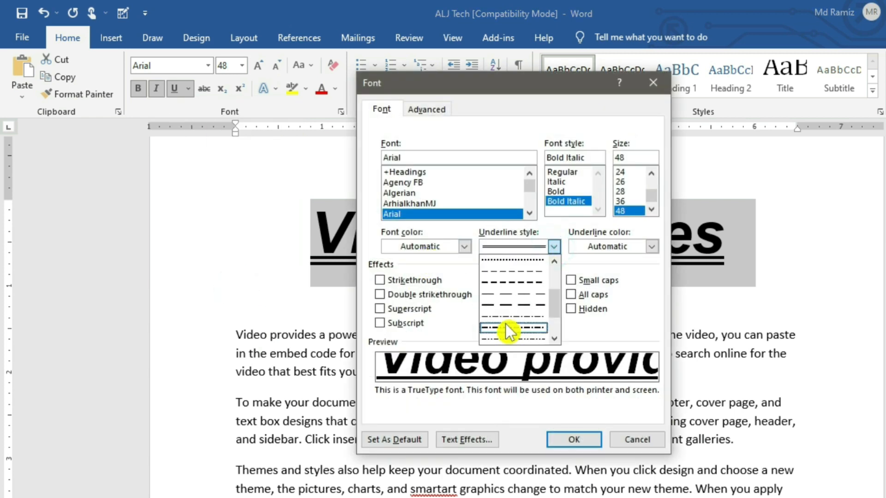
scroll(516, 323, up, 5)
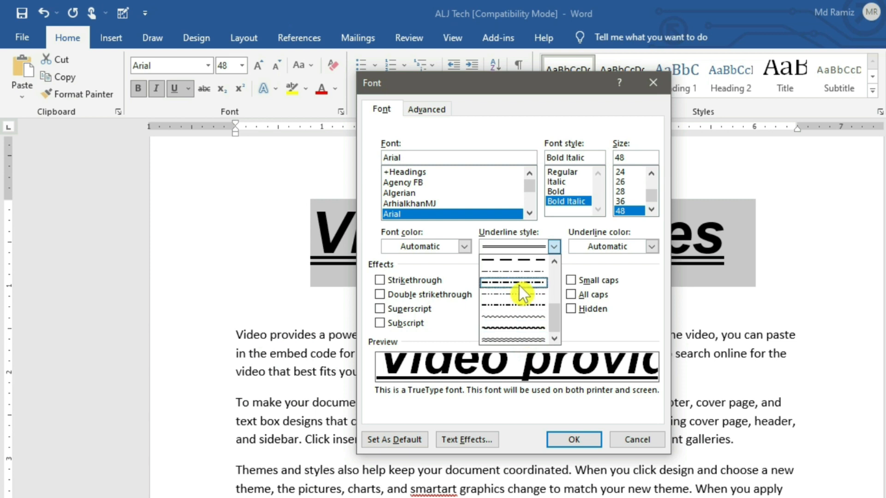
click(502, 309)
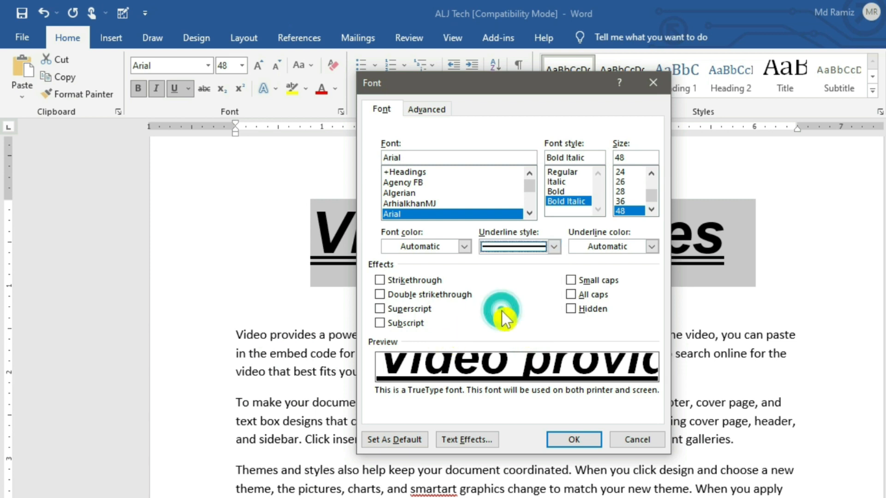
click(574, 439)
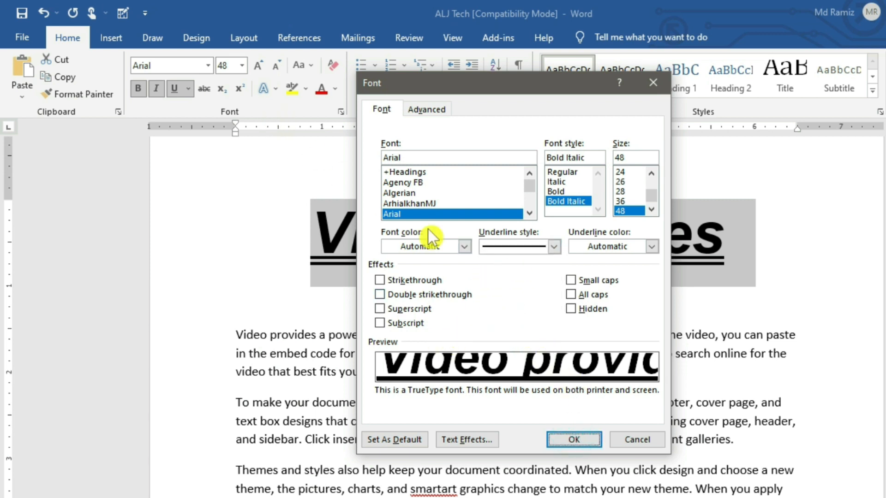
click(652, 83)
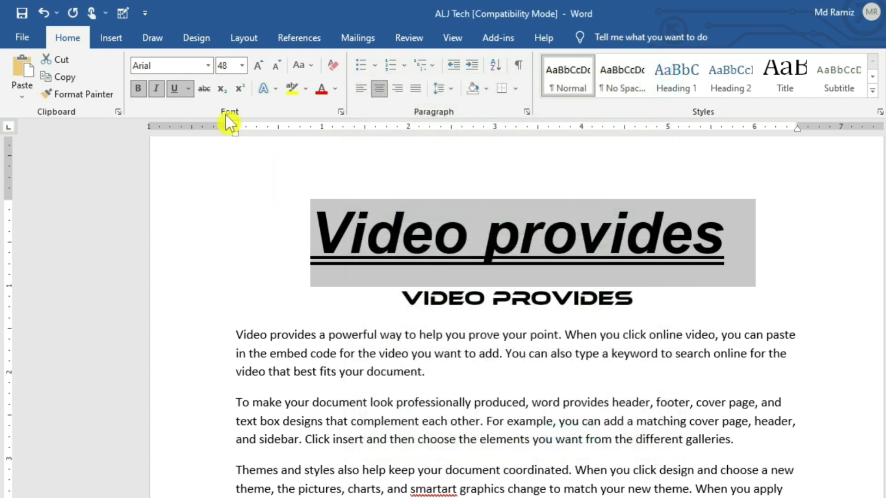
- Colour the title's underline orange from the Underline Color palette
click(189, 89)
mouse_move(231, 307)
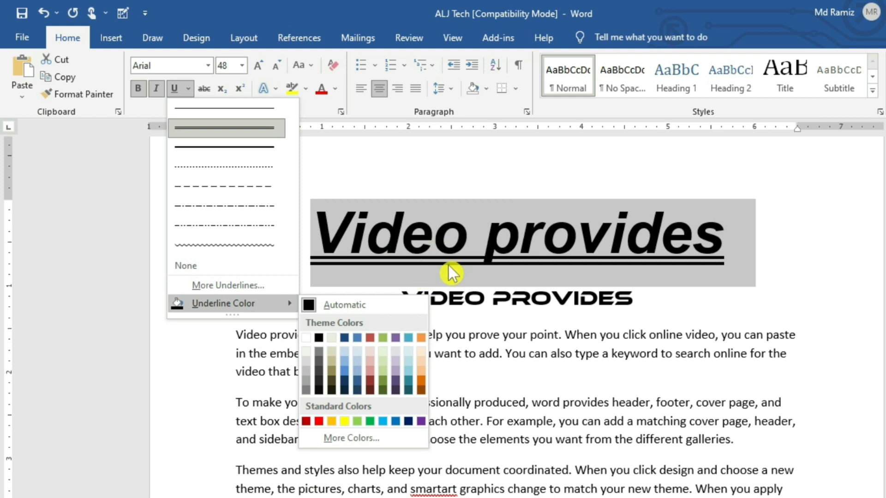
click(421, 379)
click(862, 287)
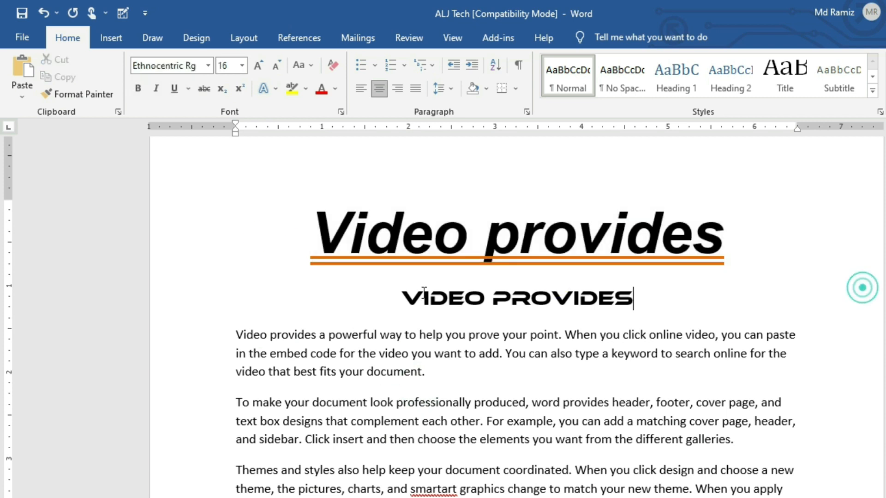
click(746, 258)
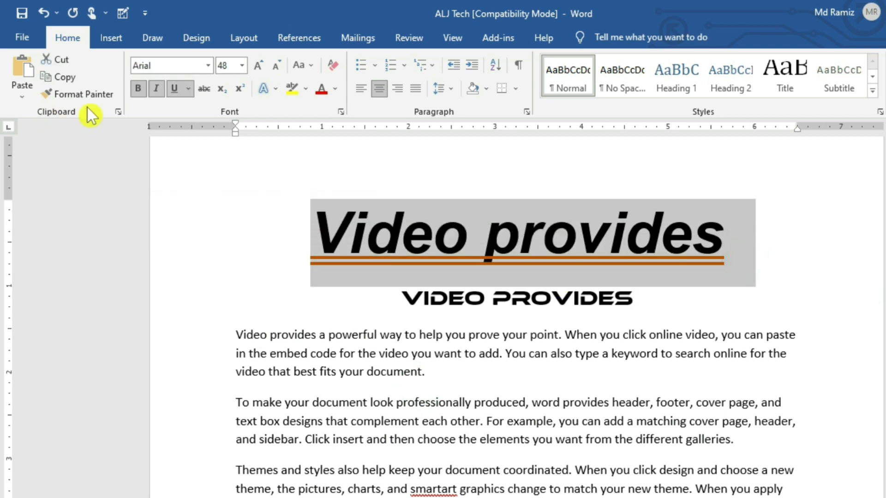
- Reopen the underline colour palette and choose More Colors
click(189, 90)
click(267, 303)
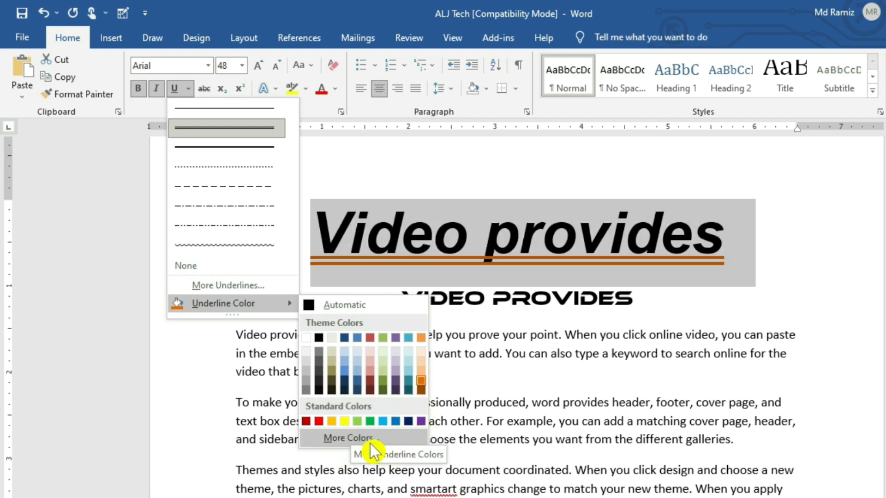
click(386, 440)
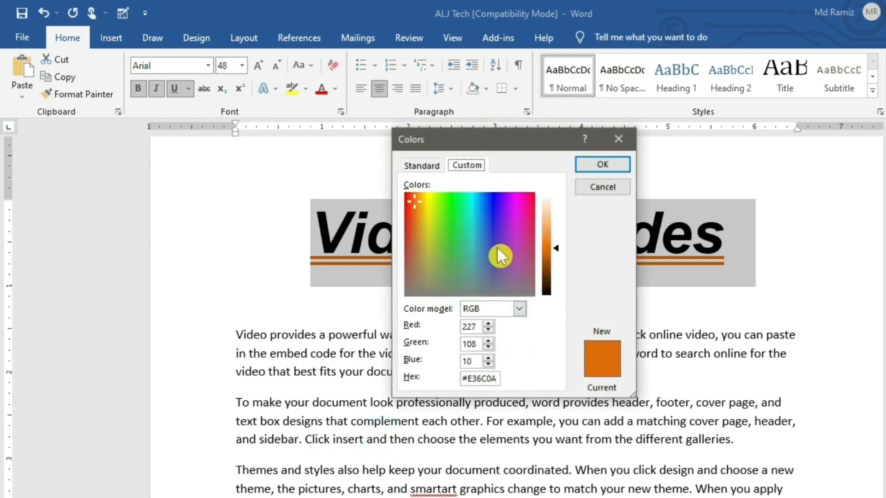
- Pick red (RGB 216, 14, 14) in the custom colour picker and apply it
drag(450, 227, 505, 221)
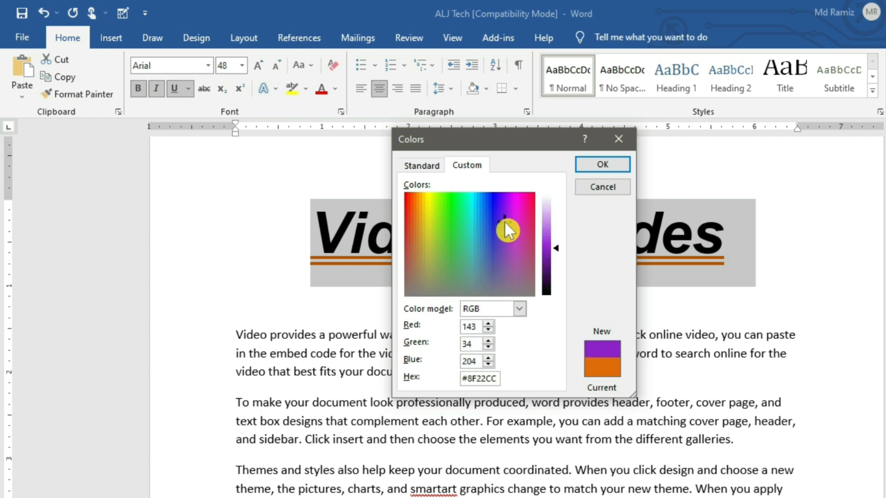
drag(556, 247, 426, 245)
drag(556, 223, 556, 250)
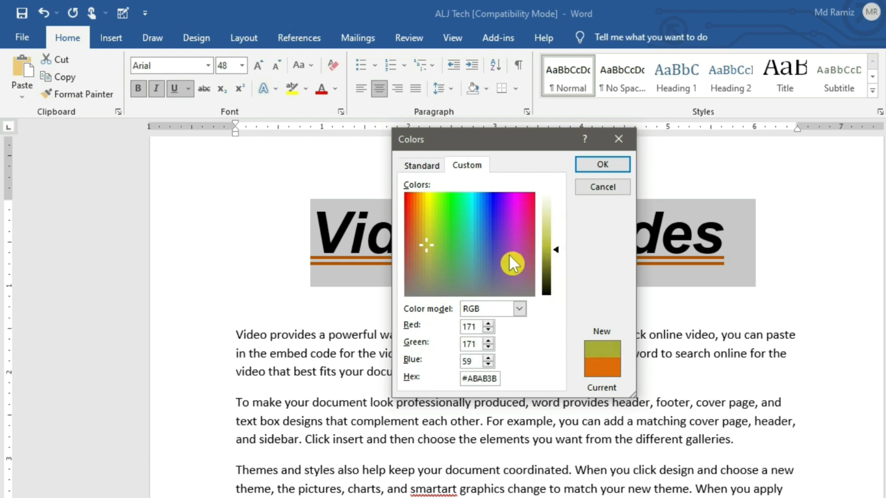
drag(434, 244, 477, 239)
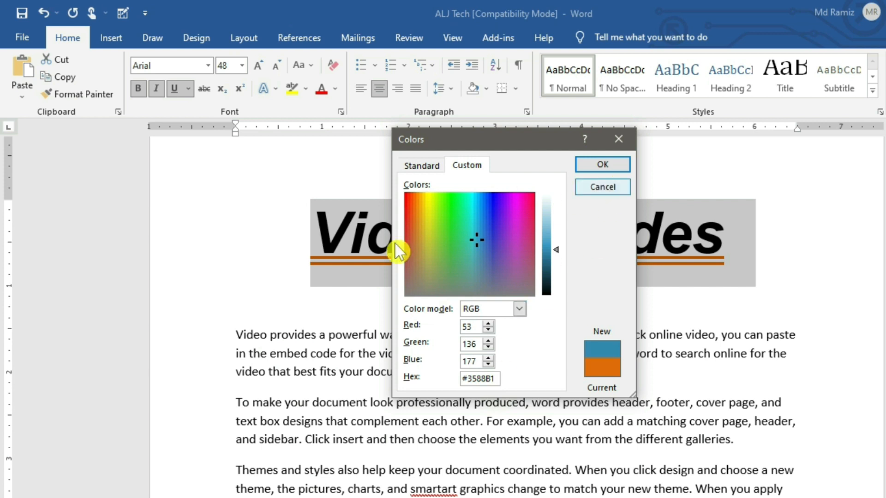
drag(473, 239, 406, 212)
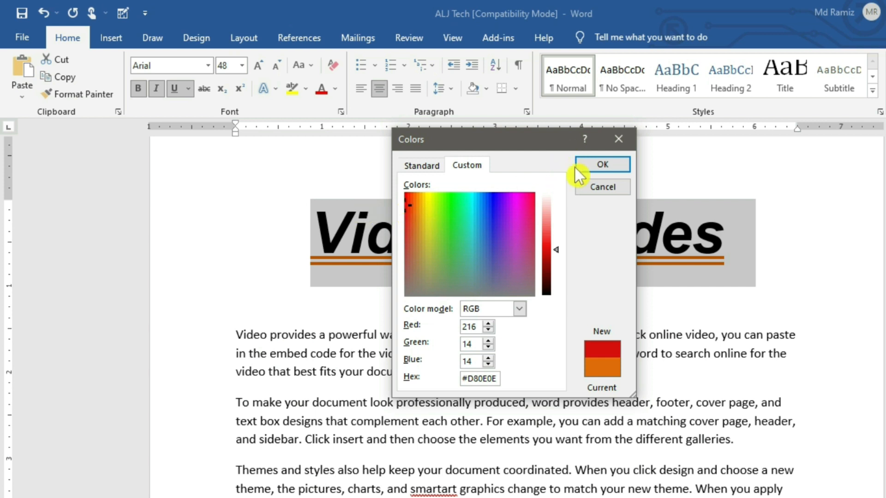
click(602, 164)
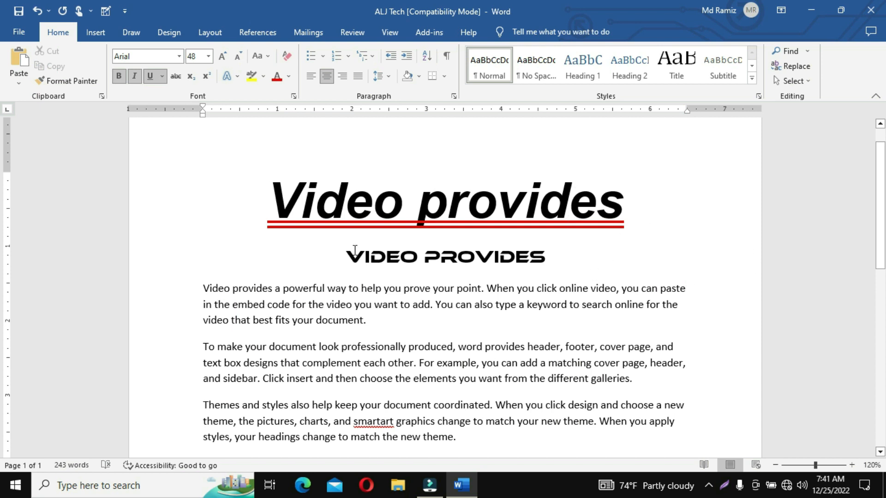
- Apply Strikethrough to the opening 'Video provides' of the first paragraph, then place the caret after 'document.'
click(203, 288)
drag(203, 288, 273, 284)
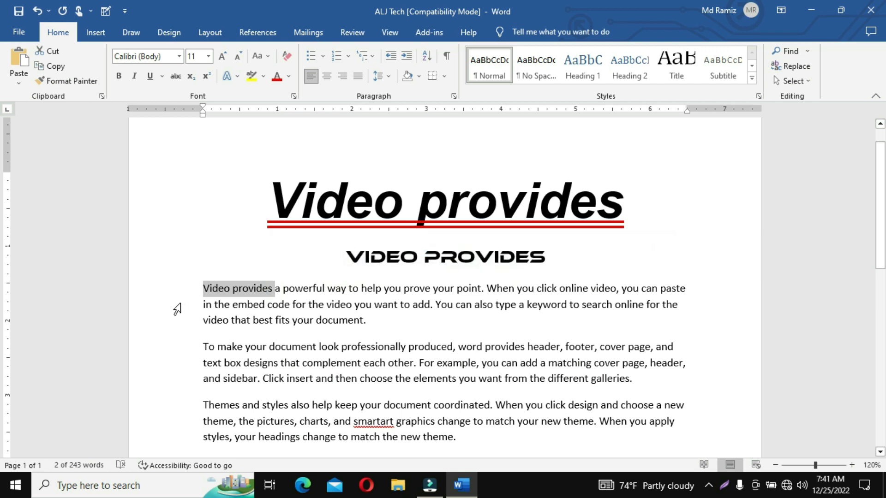
ctrl+scroll(177, 308, up, 16)
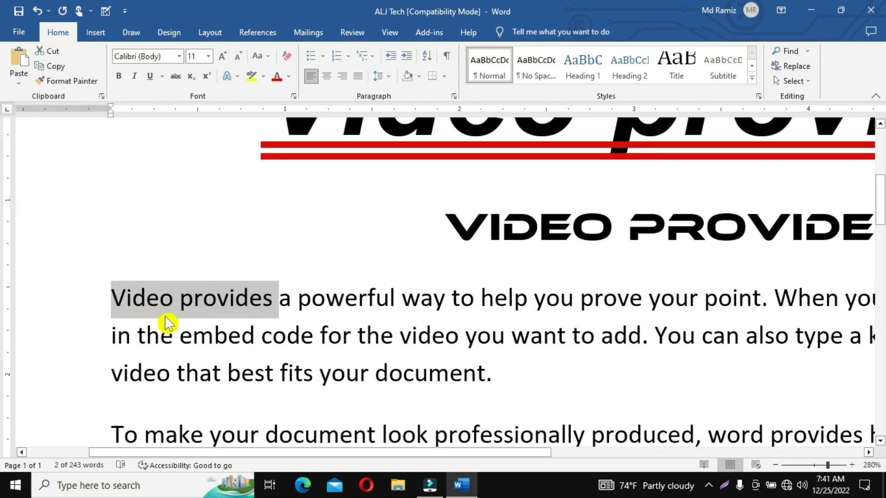
click(175, 77)
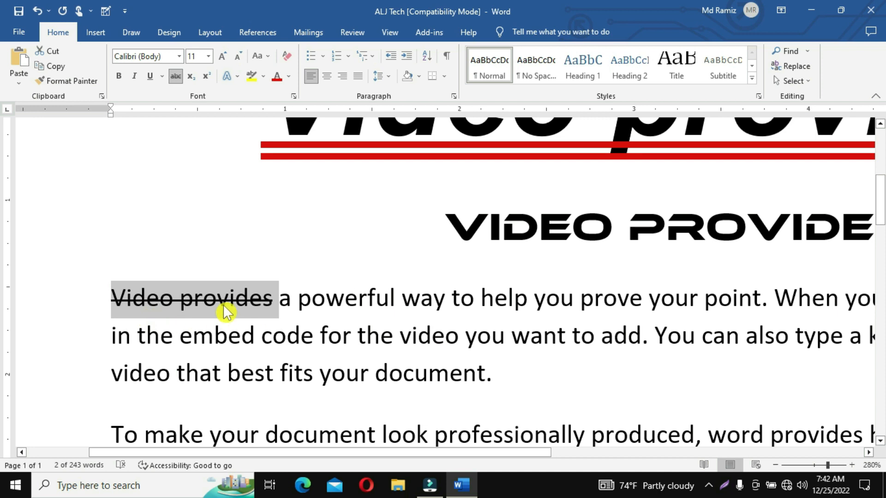
click(183, 307)
scroll(232, 330, down, 20)
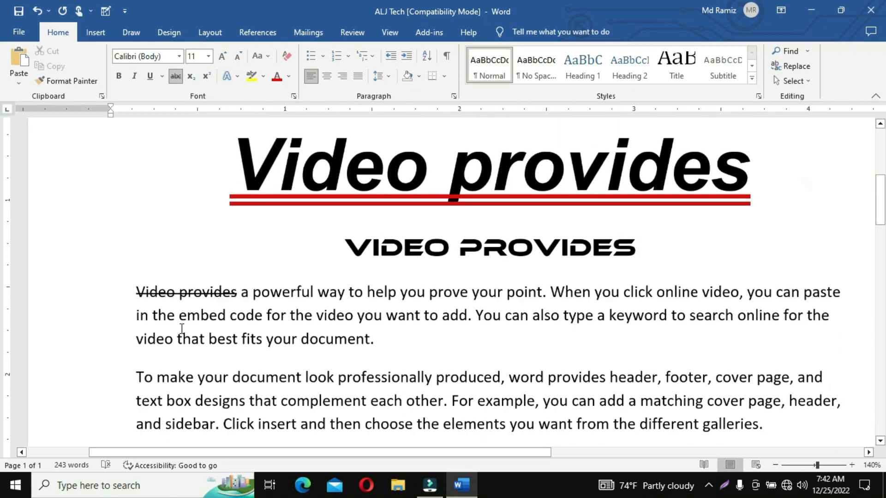
scroll(363, 226, up, 6)
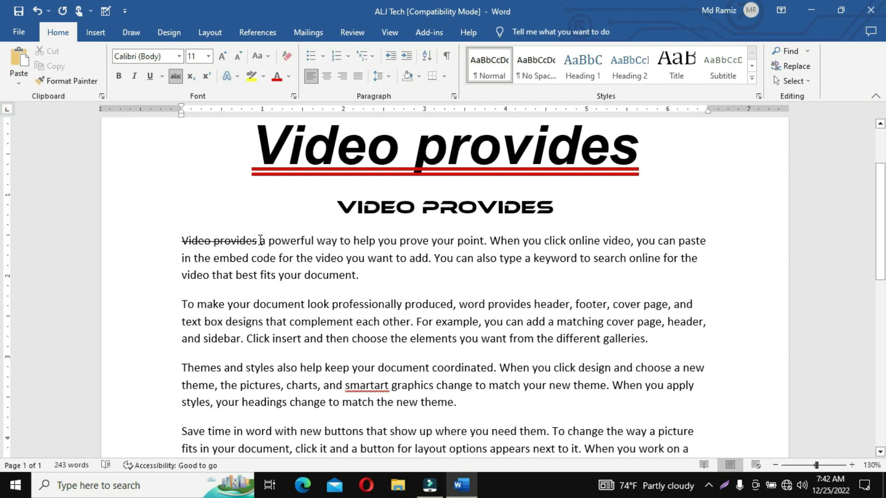
click(381, 283)
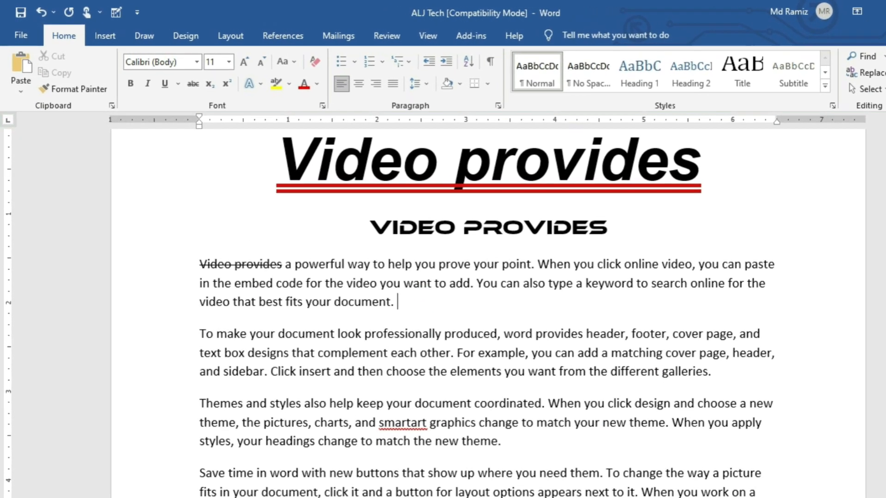
- Type '100tk 50tk' at the end of the first paragraph
text(100m)
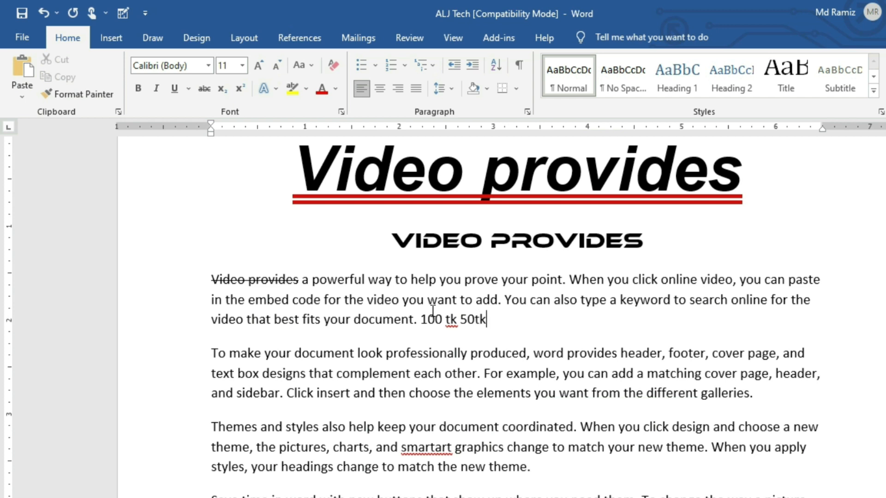
click(444, 320)
key(BackSpace)
- Apply Strikethrough to '100tk'
drag(455, 322, 423, 320)
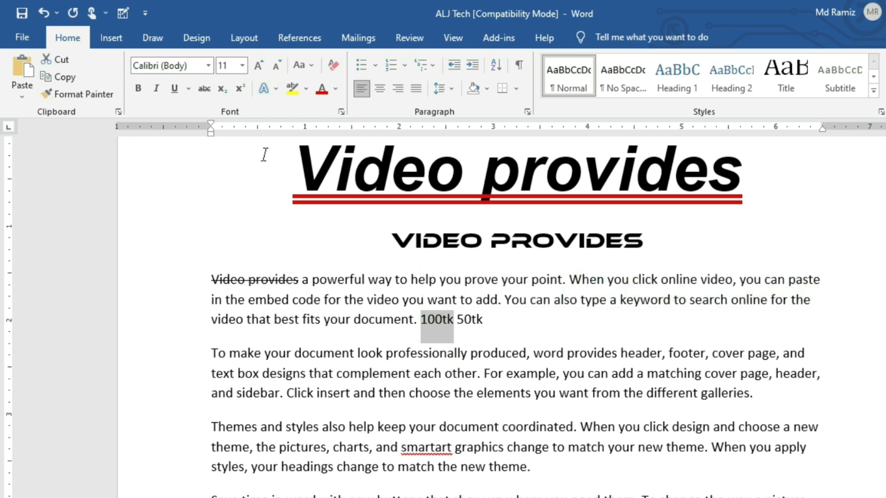
click(206, 91)
click(373, 278)
scroll(474, 412, up, 3)
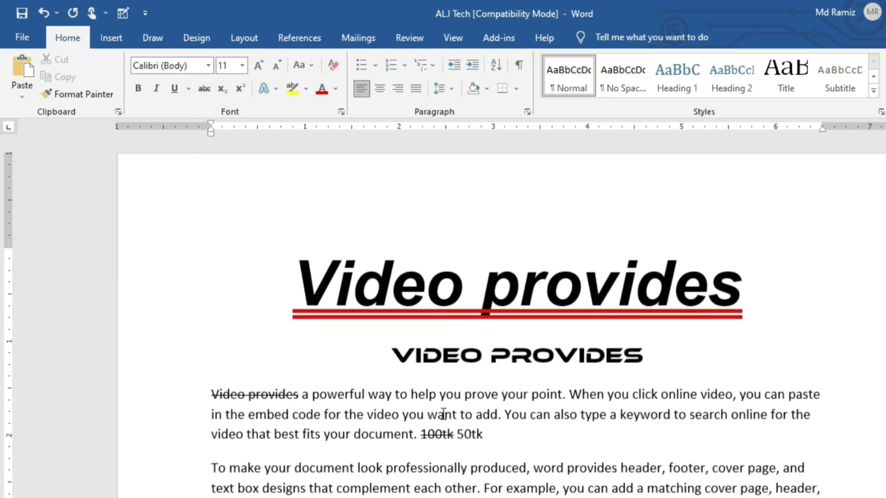
scroll(466, 421, down, 3)
scroll(461, 432, up, 3)
scroll(461, 431, up, 2)
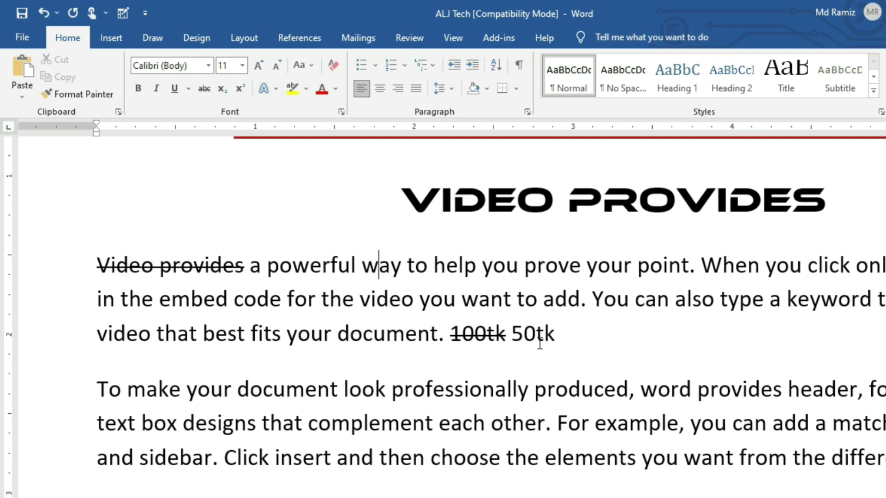
scroll(579, 342, down, 5)
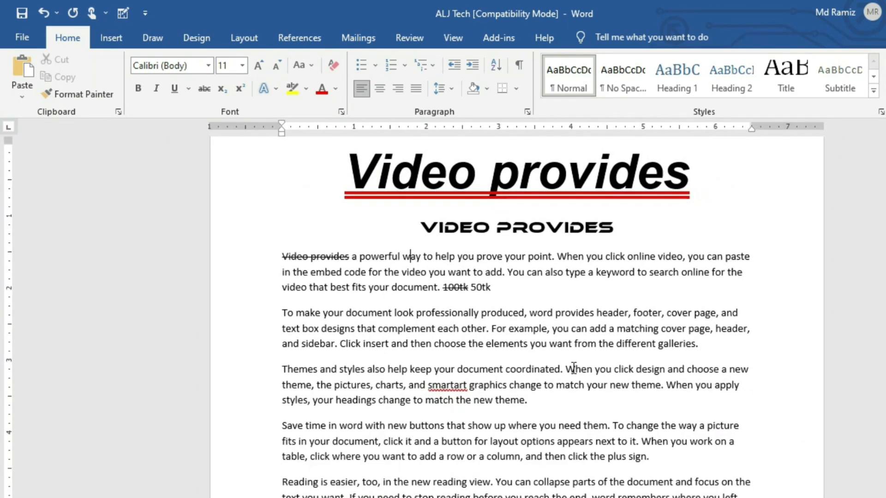
scroll(364, 240, up, 3)
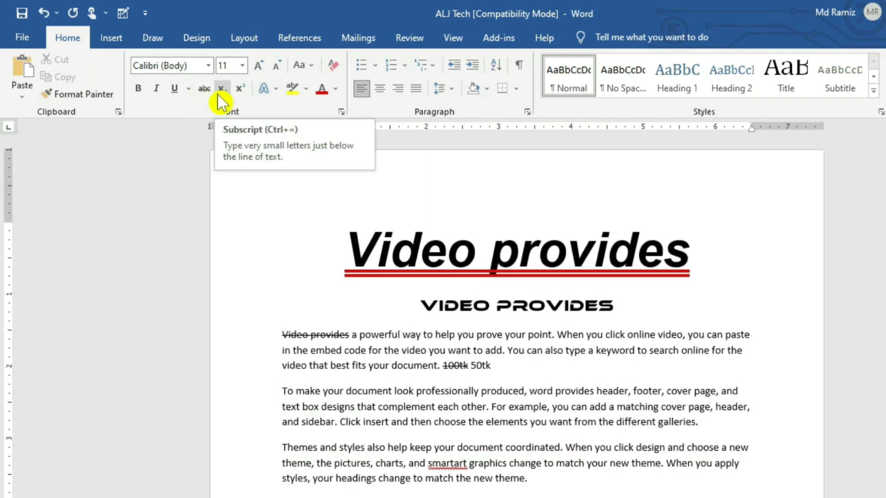
- Replace the title with a left-aligned typed name plus '1', then add superscript 'ST'
click(696, 253)
key(BackSpace)
key(BackSpace)
key(BackSpace)
key(BackSpace)
key(BackSpace)
key(BackSpace)
key(BackSpace)
key(BackSpace)
key(BackSpace)
key(BackSpace)
key(BackSpace)
key(BackSpace)
key(BackSpace)
key(BackSpace)
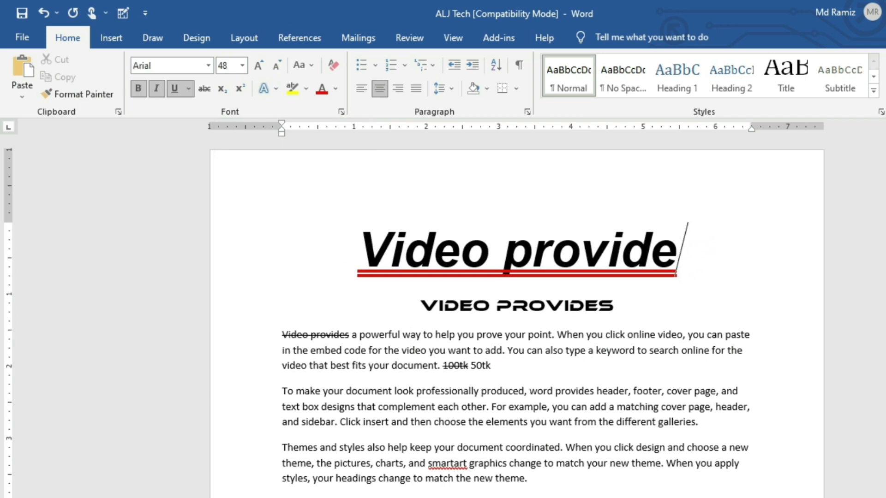
key(ctrl+l)
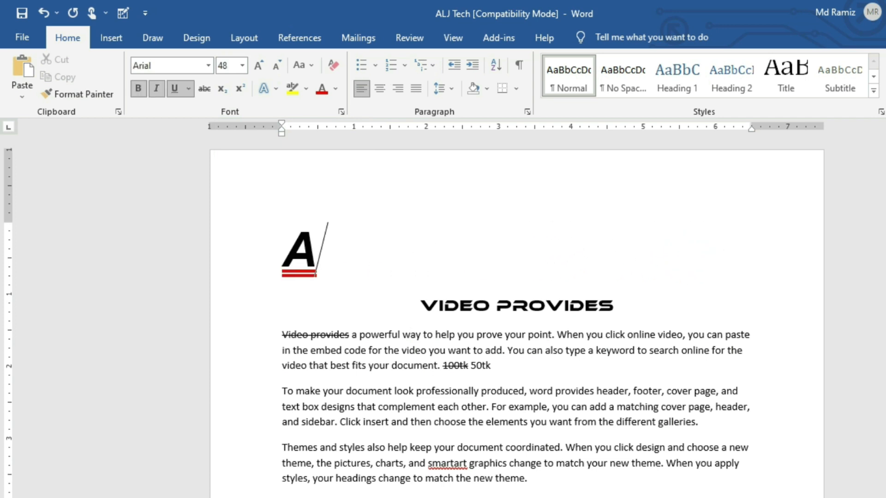
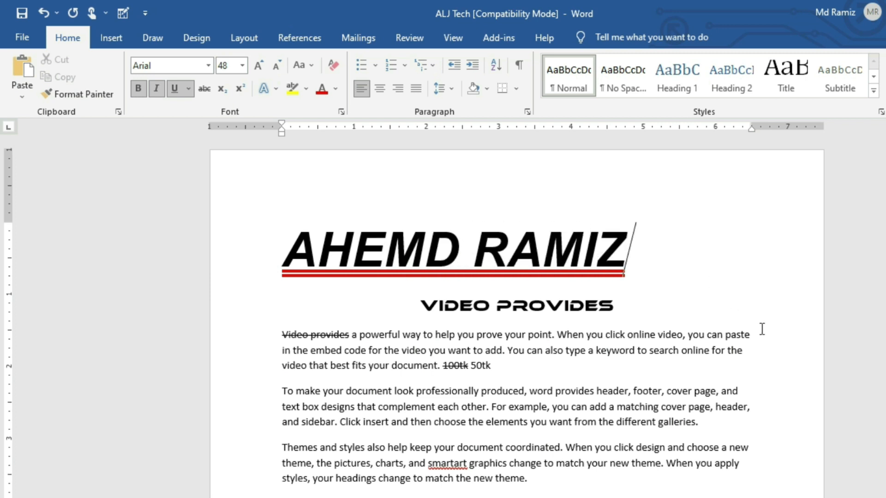
text( 1)
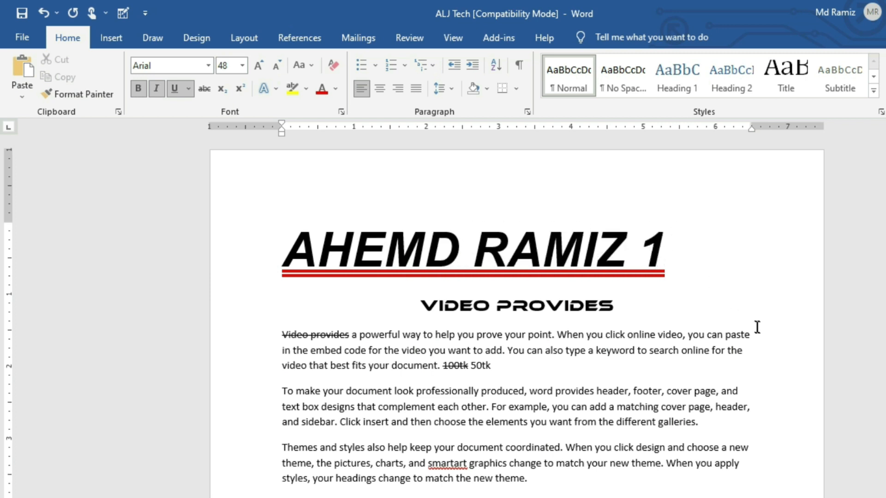
click(241, 88)
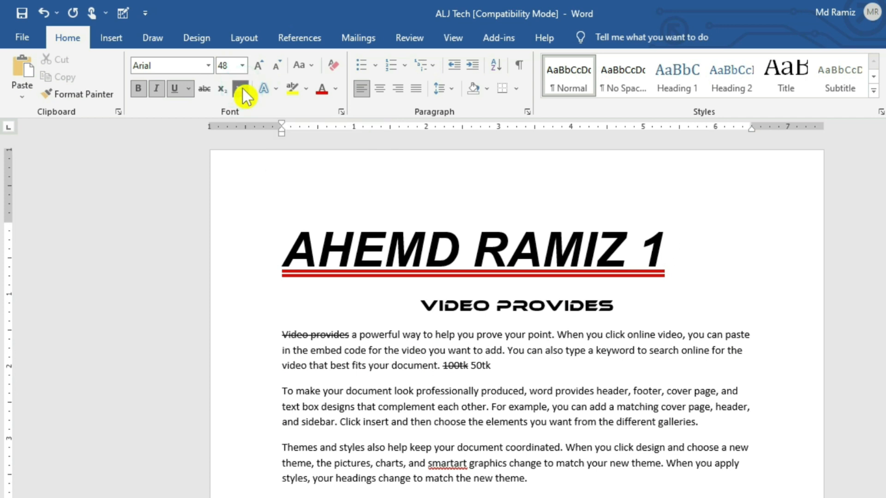
text(ST)
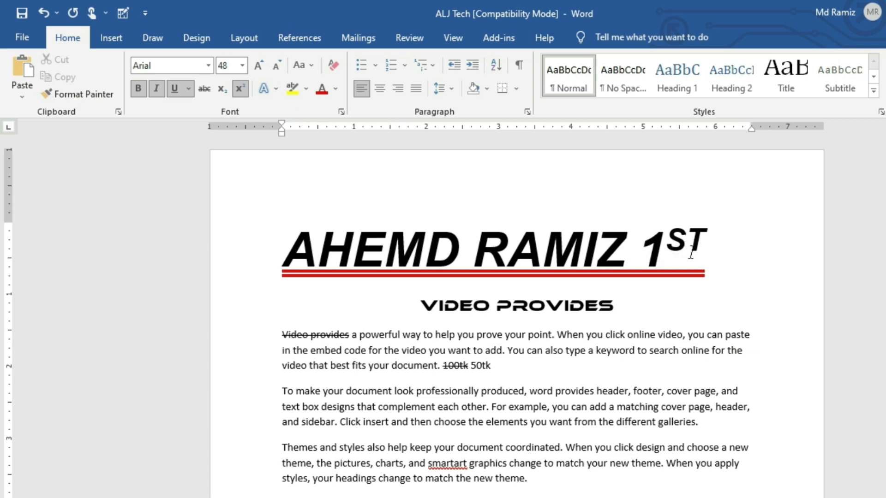
- Turn off superscript and type '2' with subscript 'nd', leaving letter case unchanged
click(240, 88)
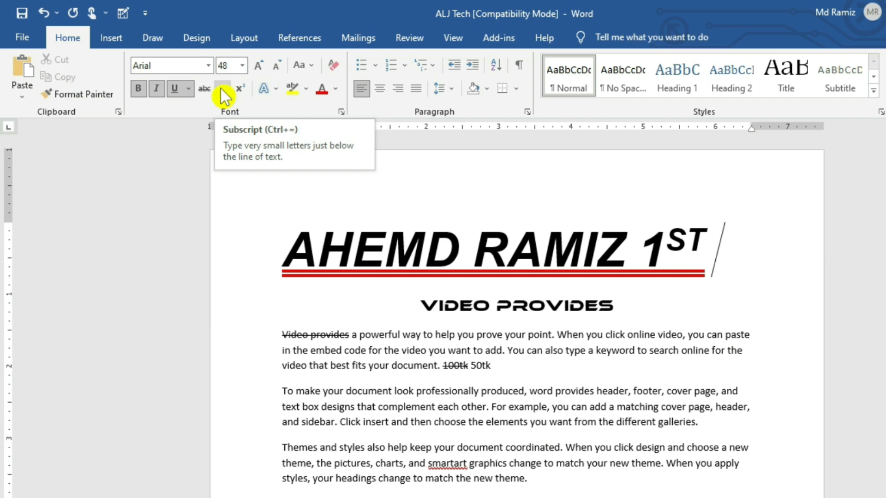
text(2)
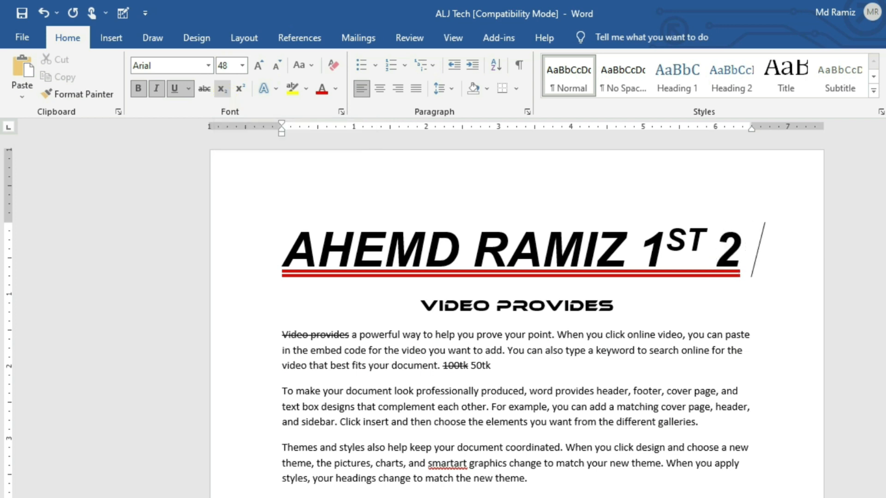
key(BackSpace)
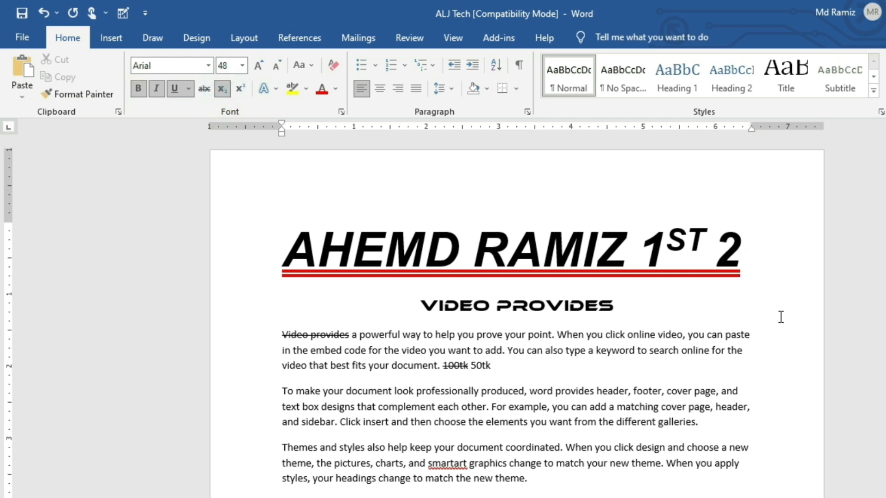
text(nd)
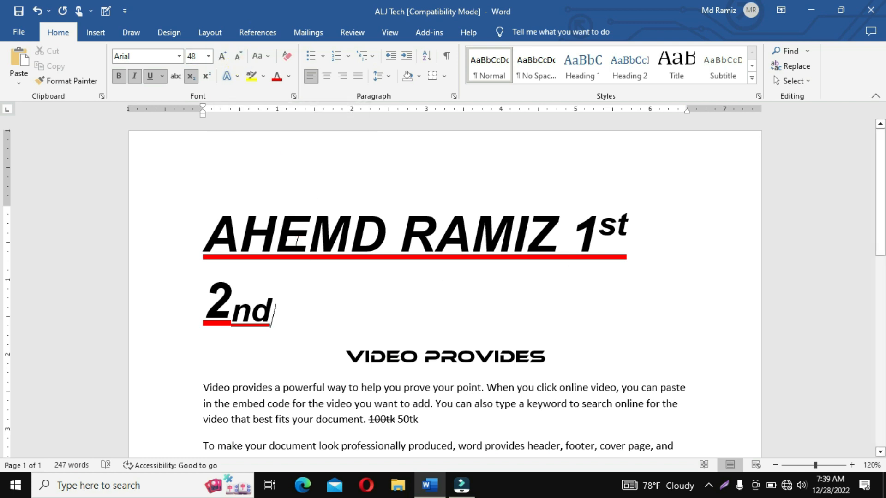
click(258, 59)
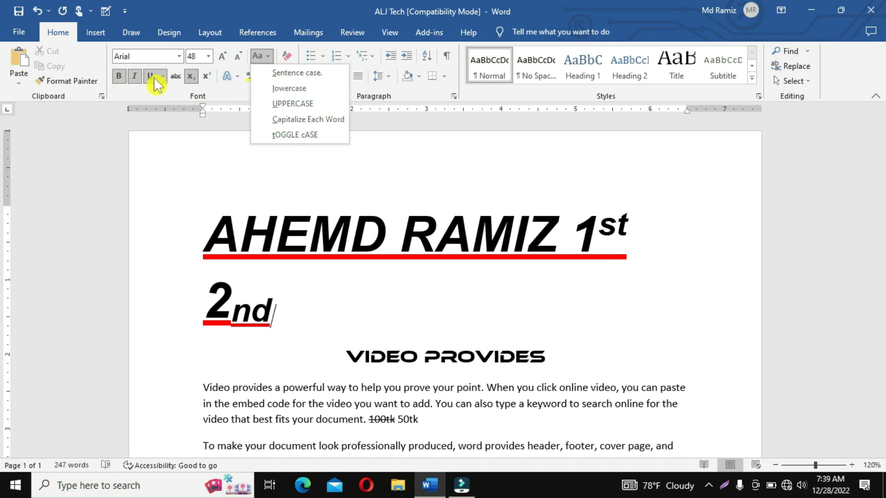
click(340, 273)
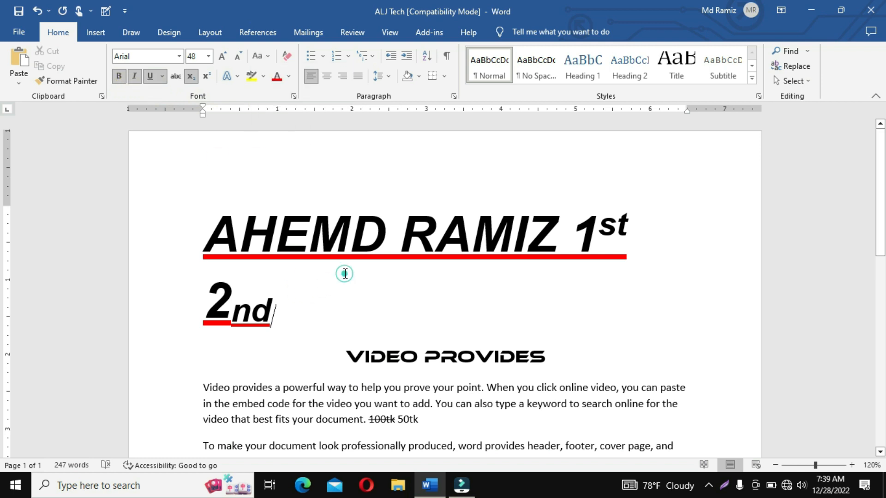